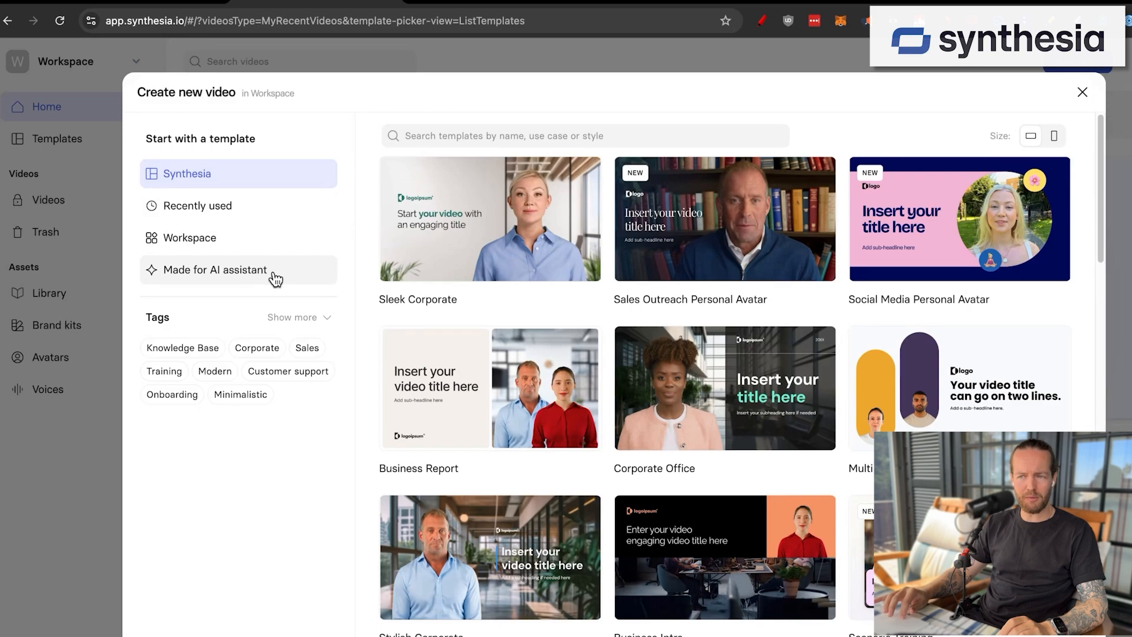
Step: Start creating a video with AI from the Stylish Corporate template among the templates made for the AI assistant
left_click(275, 279)
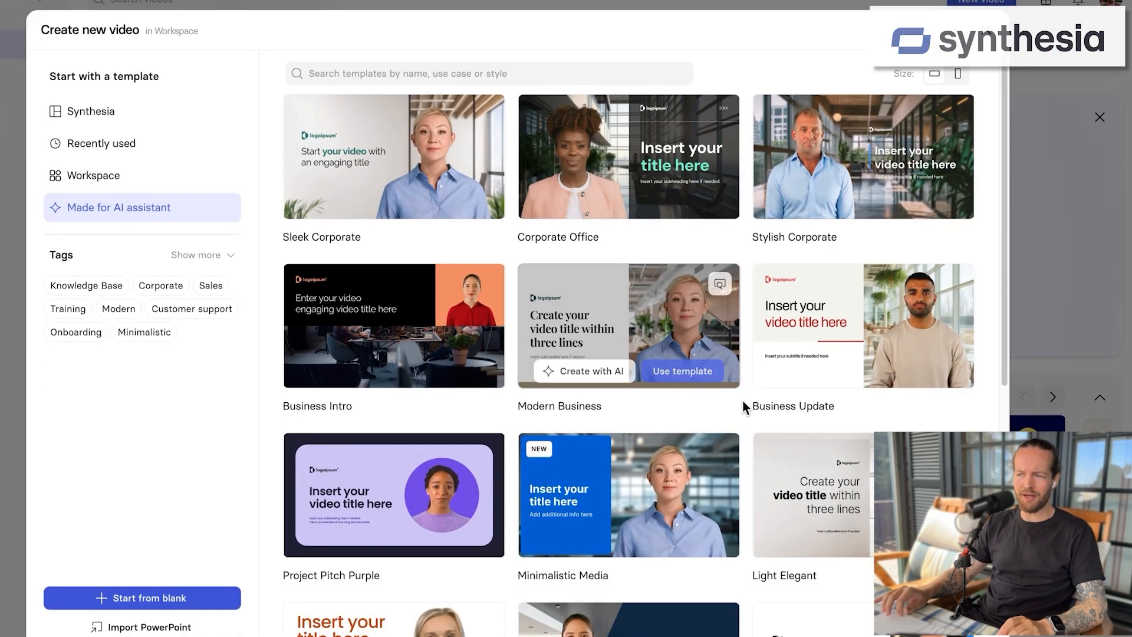
scroll(838, 464, "down", 5)
scroll(742, 401, "down", 2)
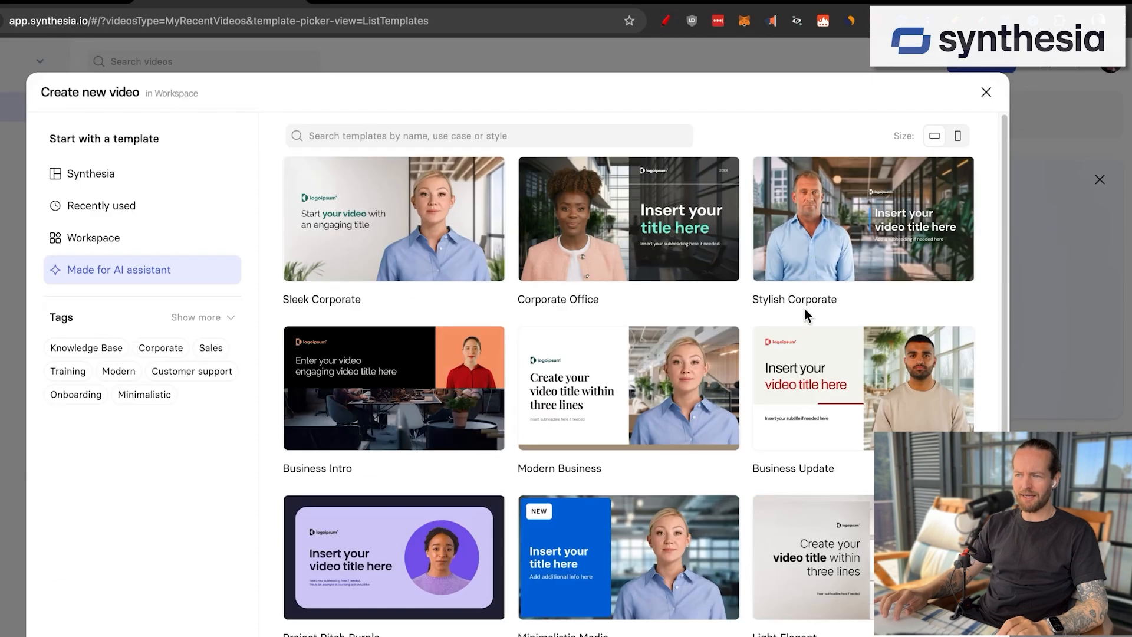
mouse_move(863, 259)
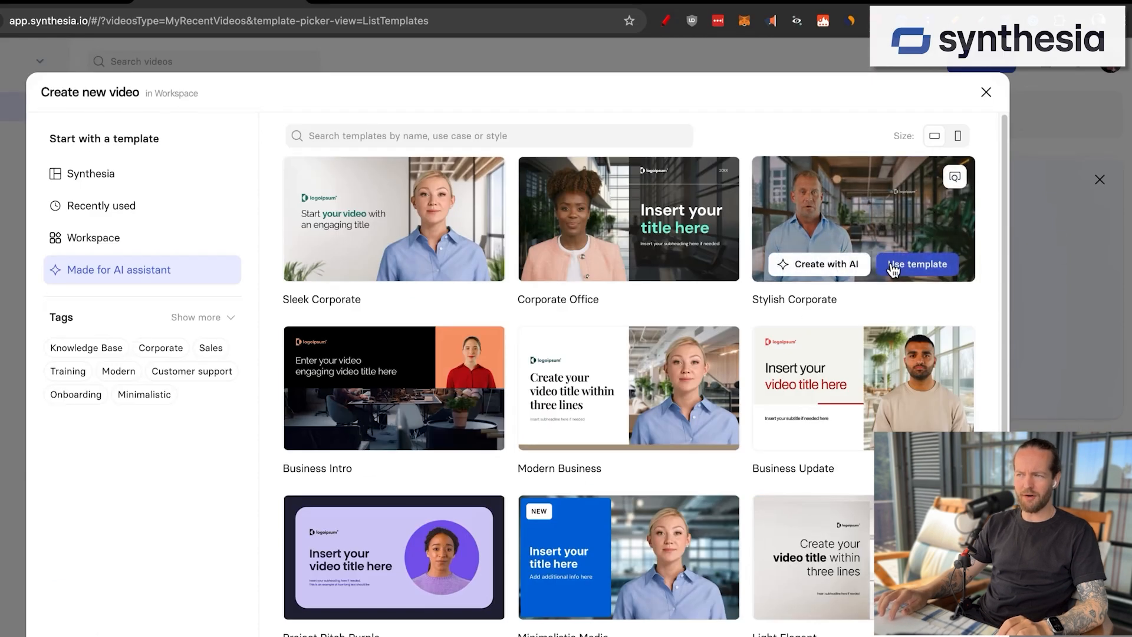
left_click(851, 264)
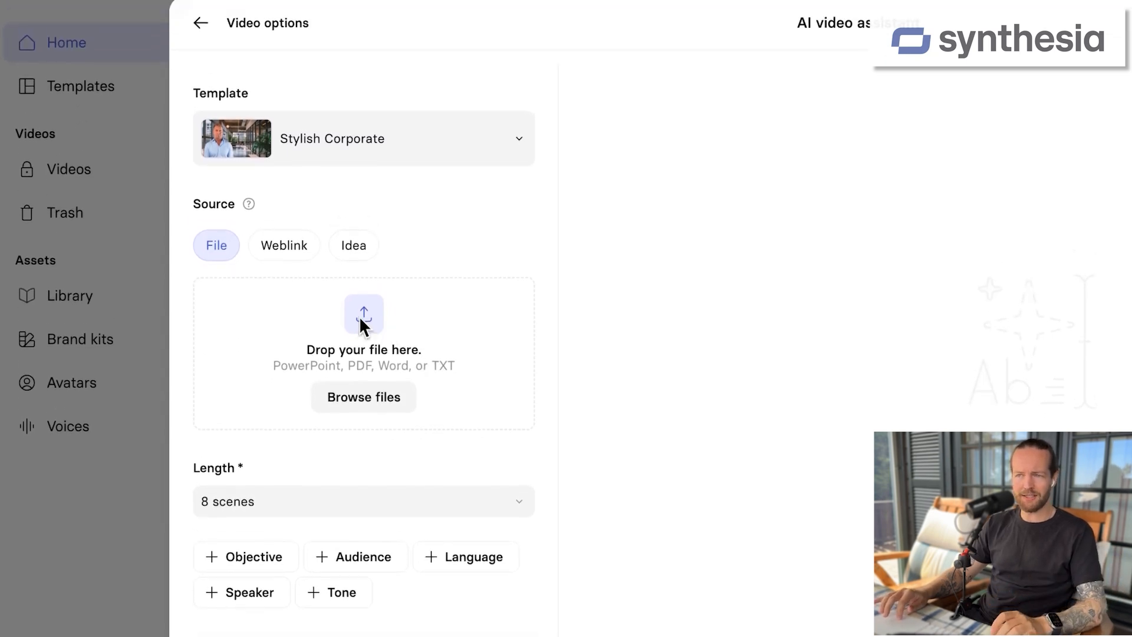
Step: Set the video source to Idea after viewing the Weblink option, and look at the available scene lengths
left_click(289, 212)
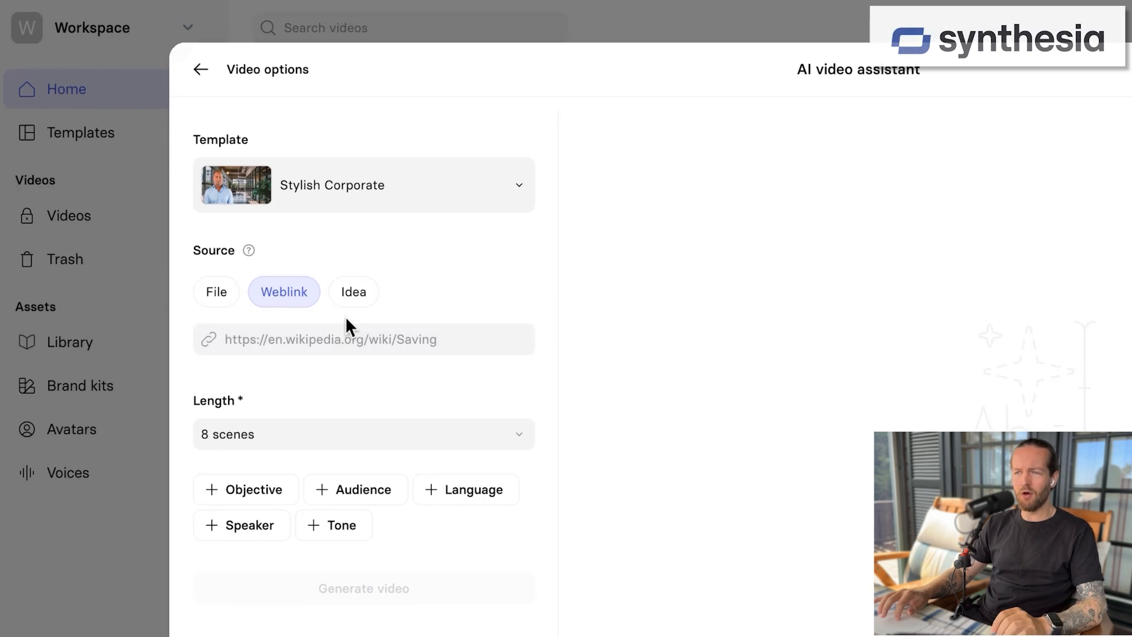
left_click(354, 281)
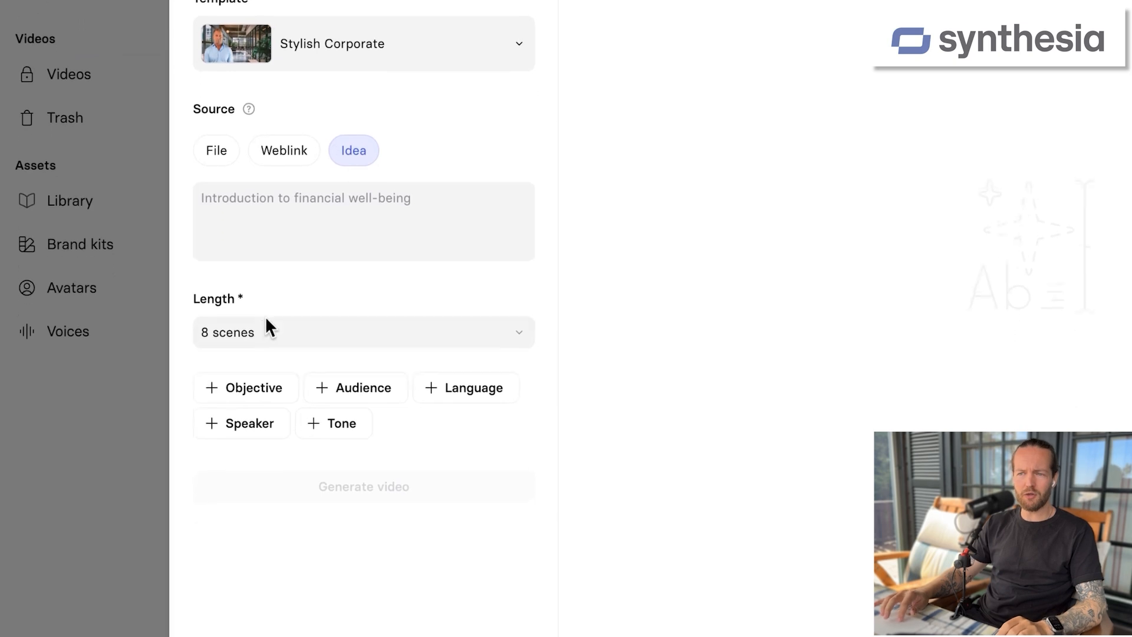
left_click(248, 406)
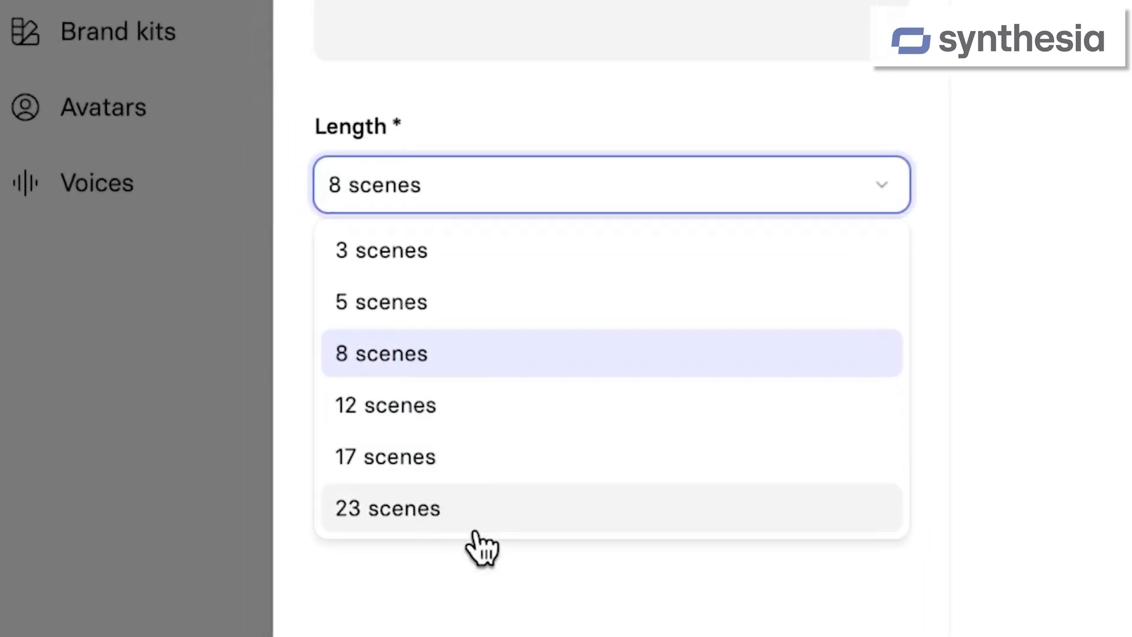
left_click(535, 592)
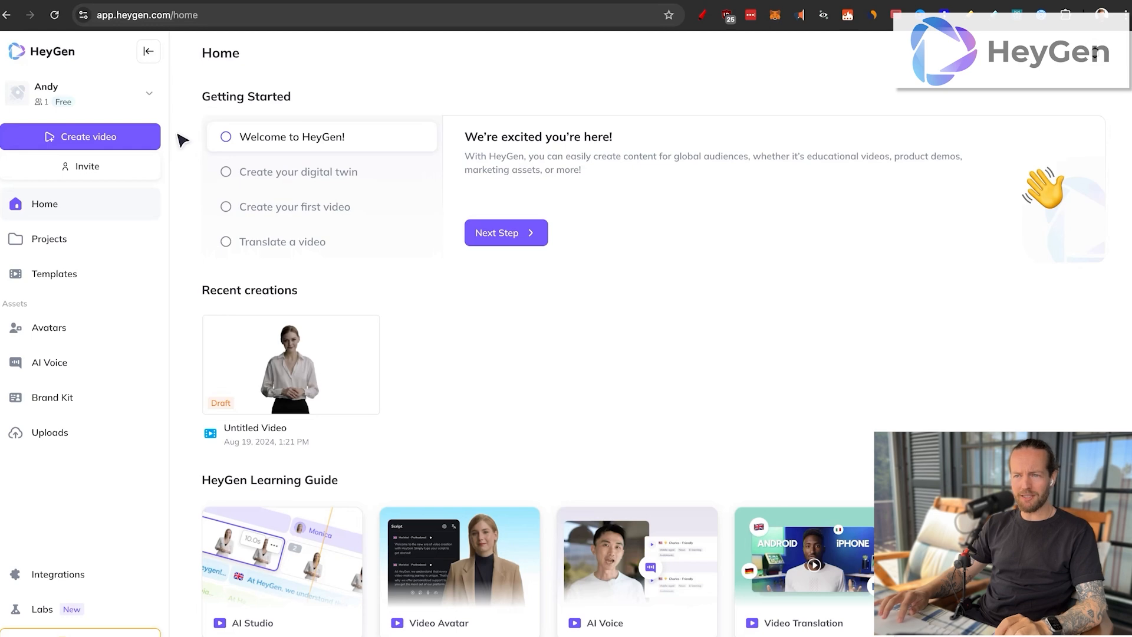
Step: Switch to HeyGen, start a new video and, after browsing the template library, choose AI script generation
left_click(59, 151)
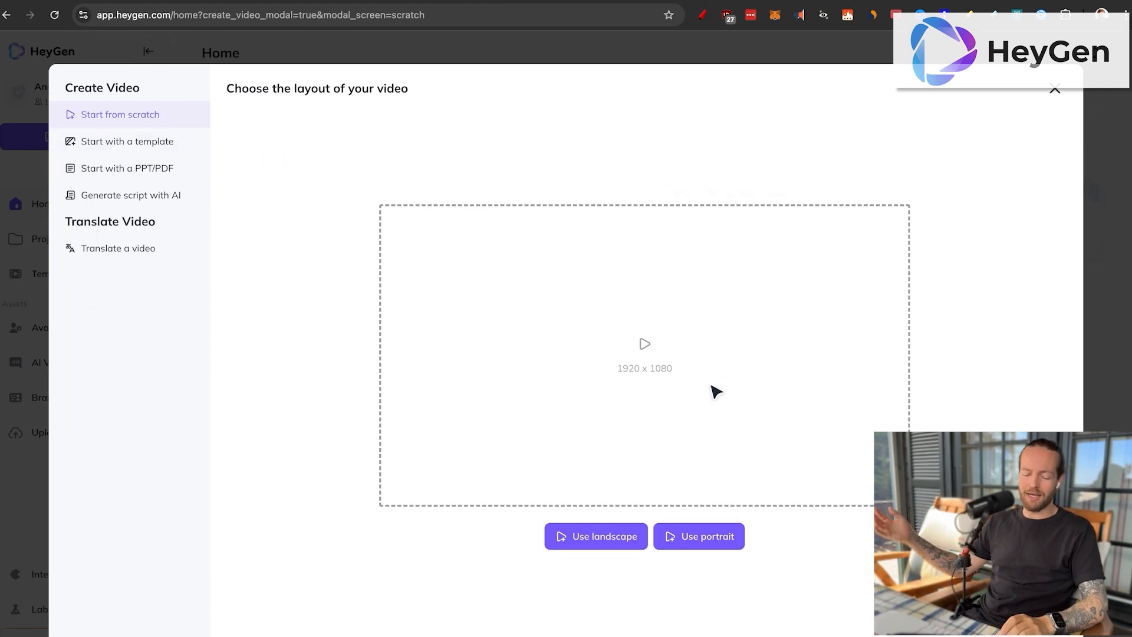
left_click(128, 145)
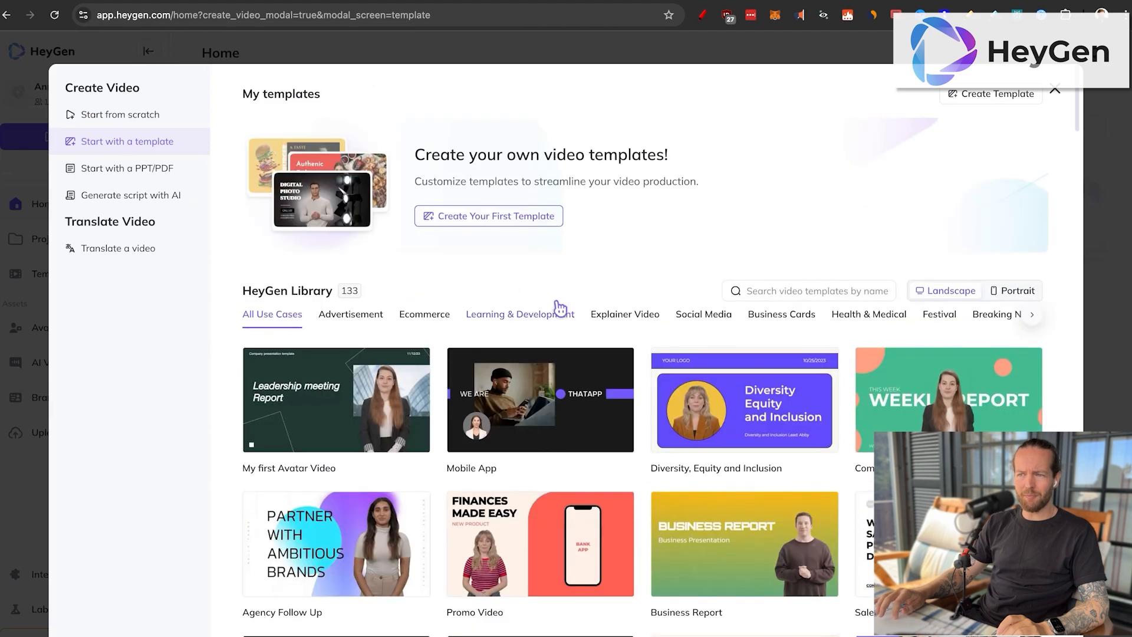
scroll(647, 440, "down", 5)
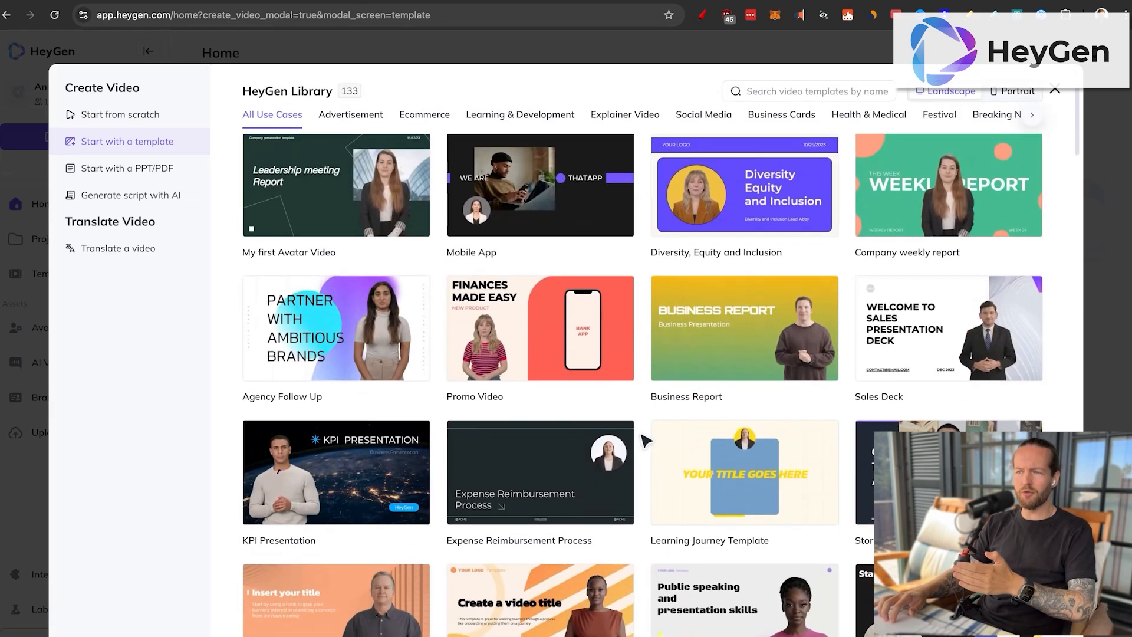
scroll(647, 440, "down", 3)
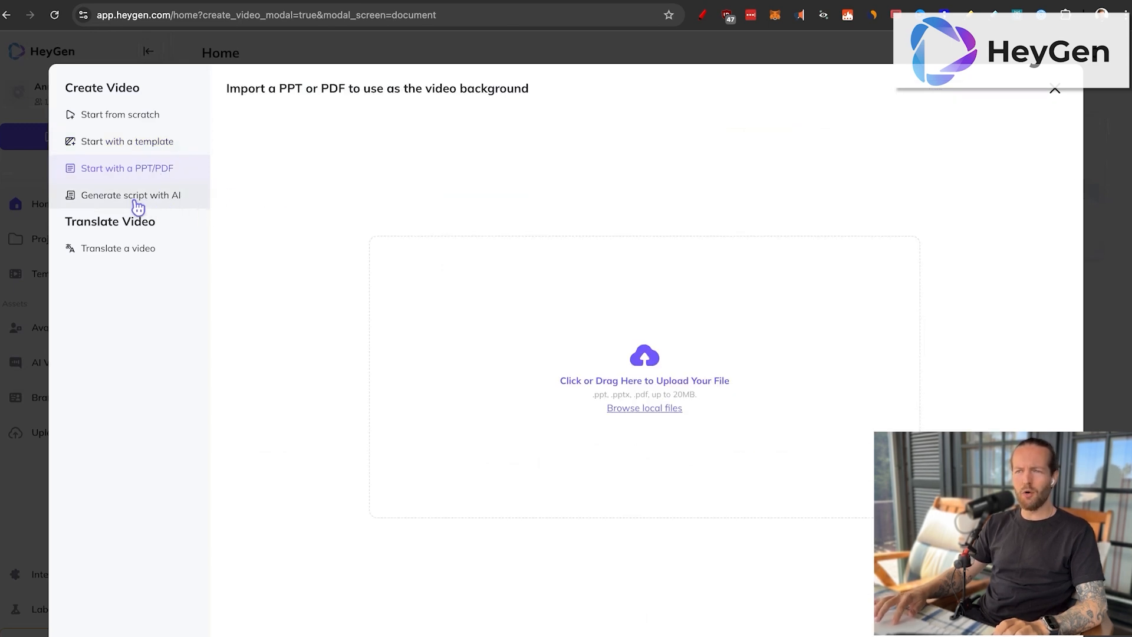
left_click(136, 200)
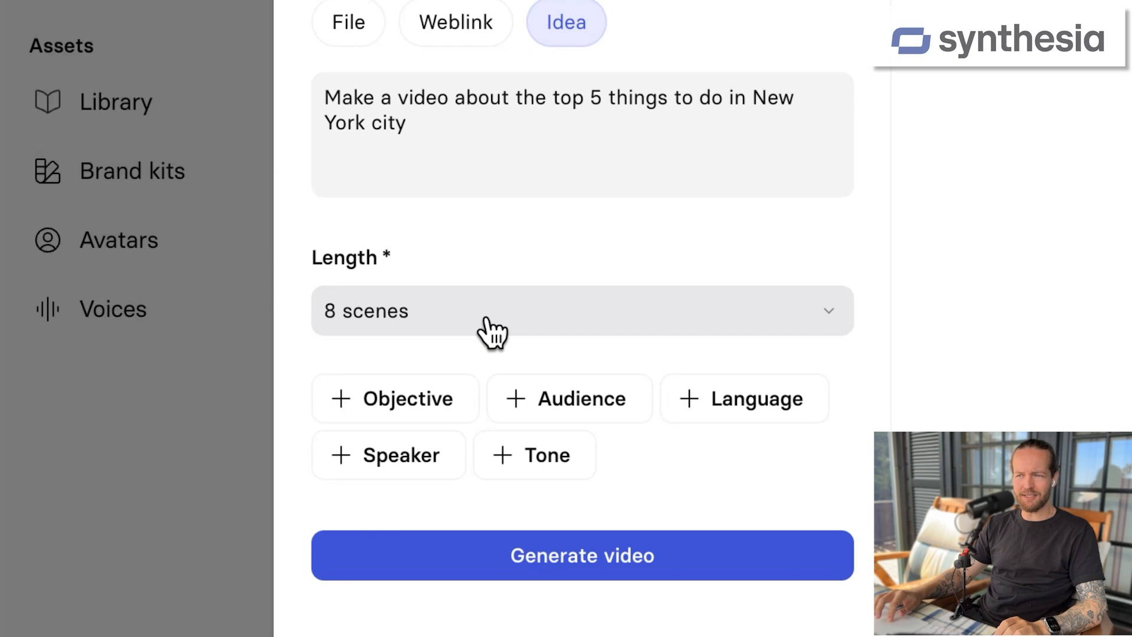
Step: In Synthesia, set the objective to "make audience excited about going to New york city" and the audience to "Solo traveler"
left_click(377, 401)
left_click(467, 317)
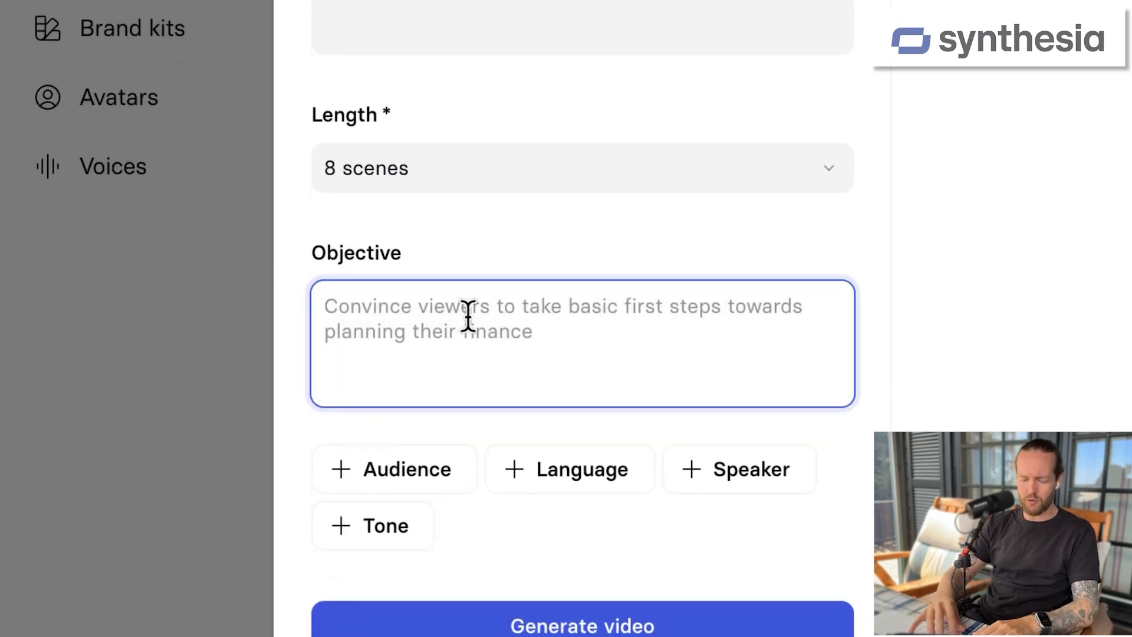
type("make audience excited about going to New york city")
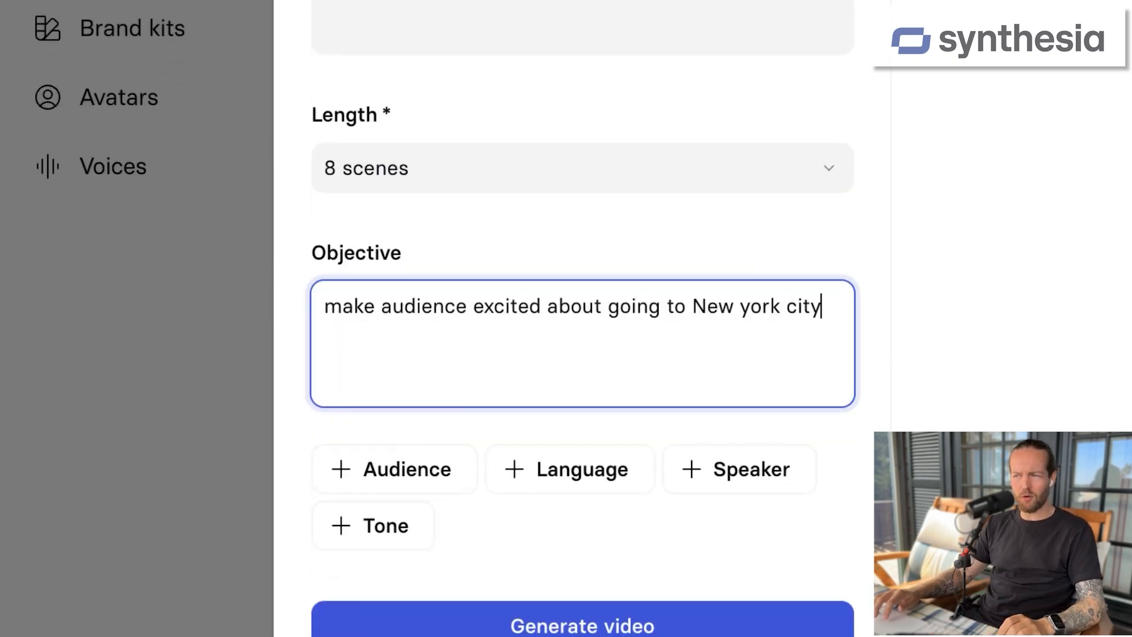
left_click(394, 475)
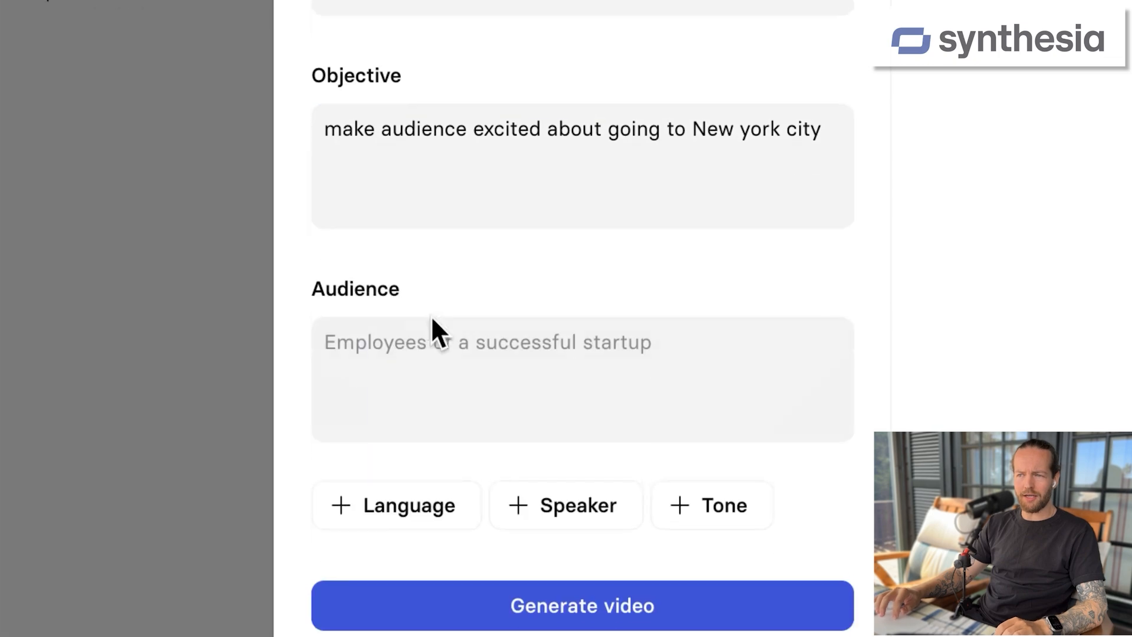
left_click(437, 321)
type("Solo traveler")
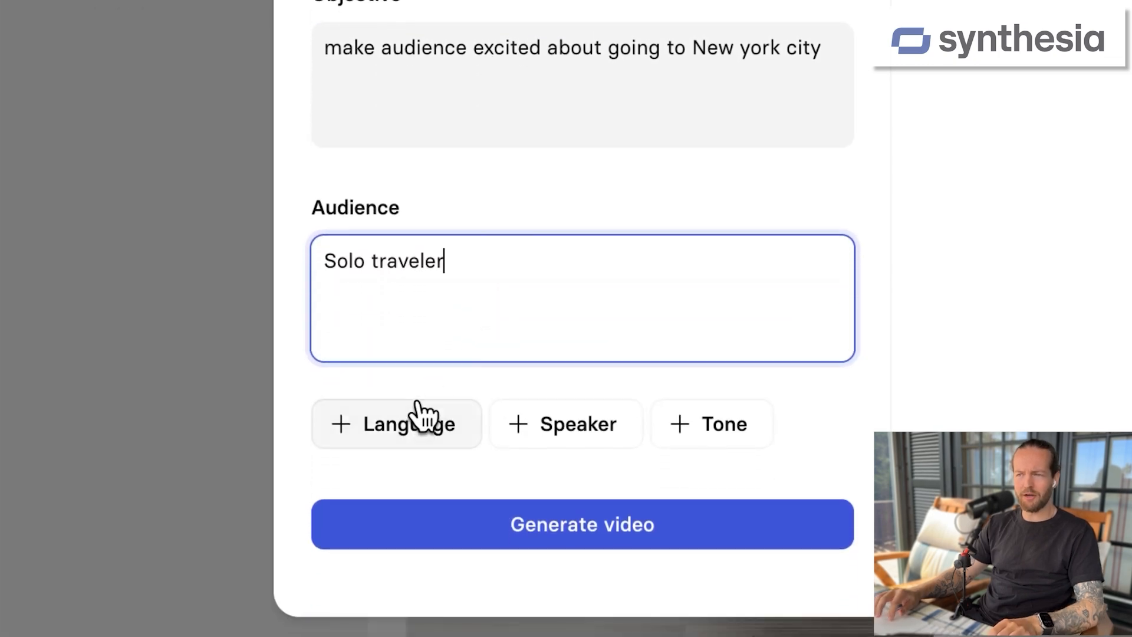
Step: Add the language option to the video settings and look through the list of available languages
left_click(422, 491)
left_click(416, 546)
scroll(421, 326, "down", 14)
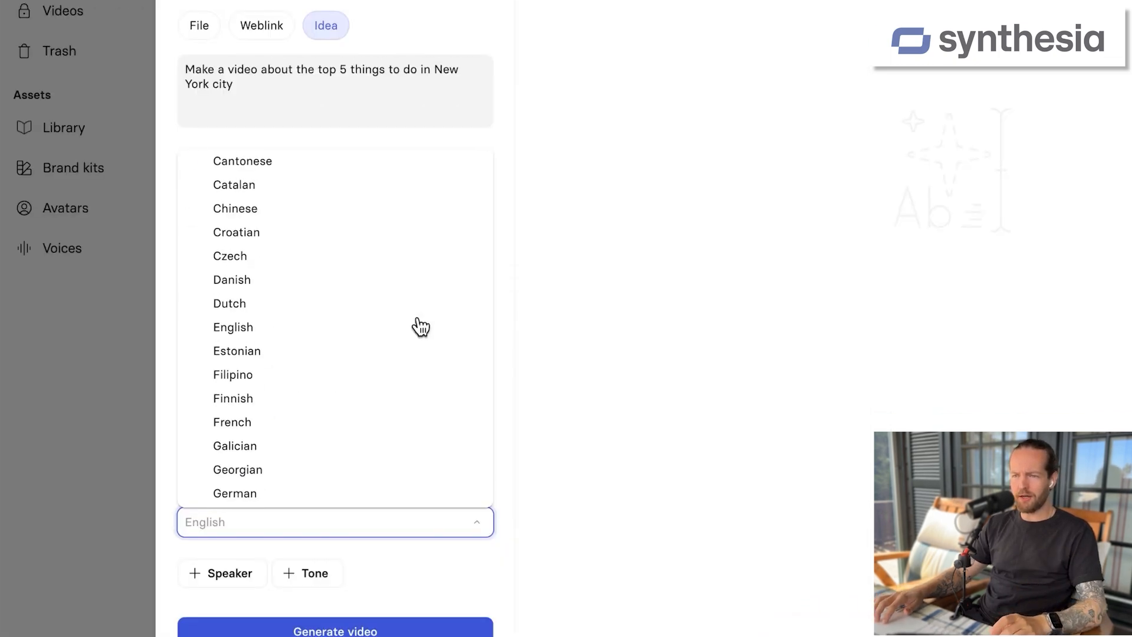
scroll(421, 326, "down", 10)
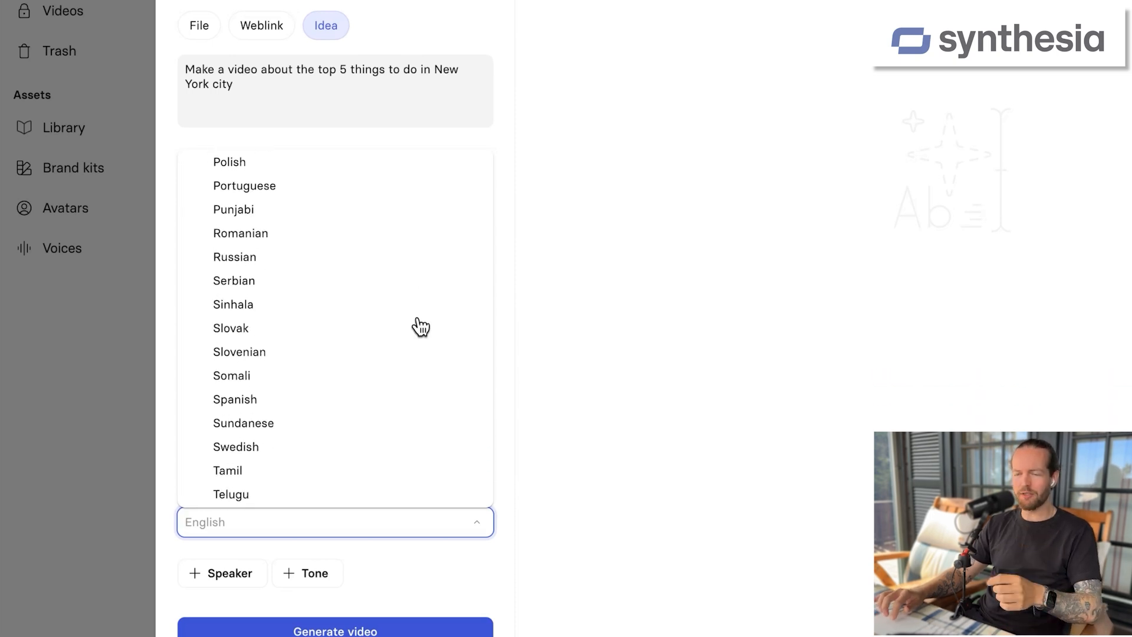
left_click(503, 424)
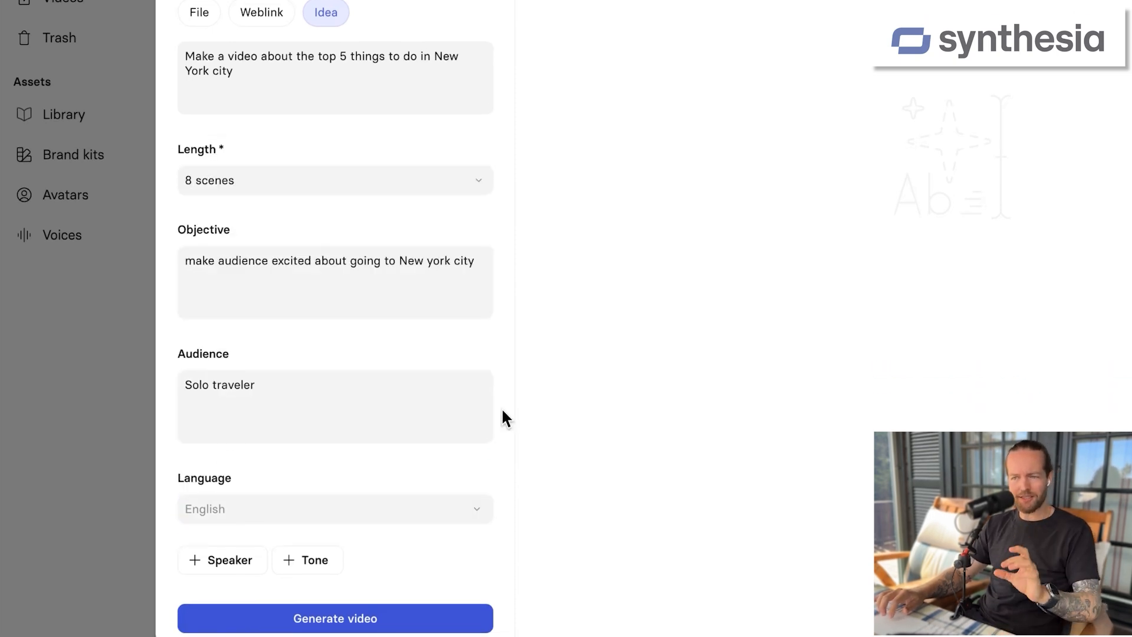
Step: Set the speaker to "a local New york city tour guide" and the tone to "enthusiastic"
left_click(227, 562)
type("a local New york city tour guide")
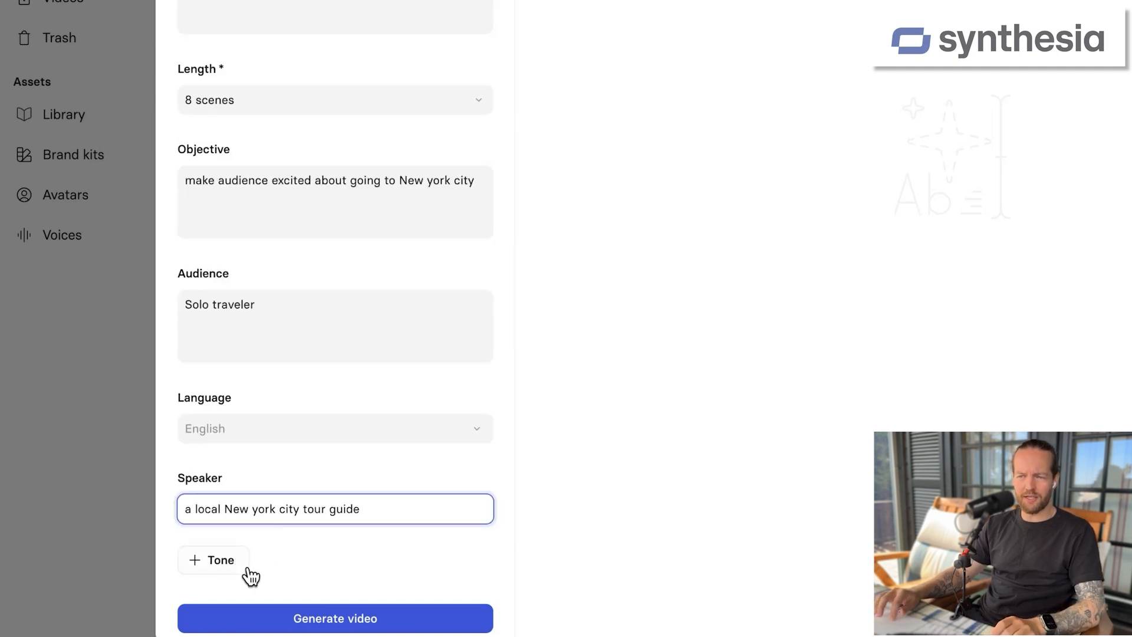
left_click(216, 571)
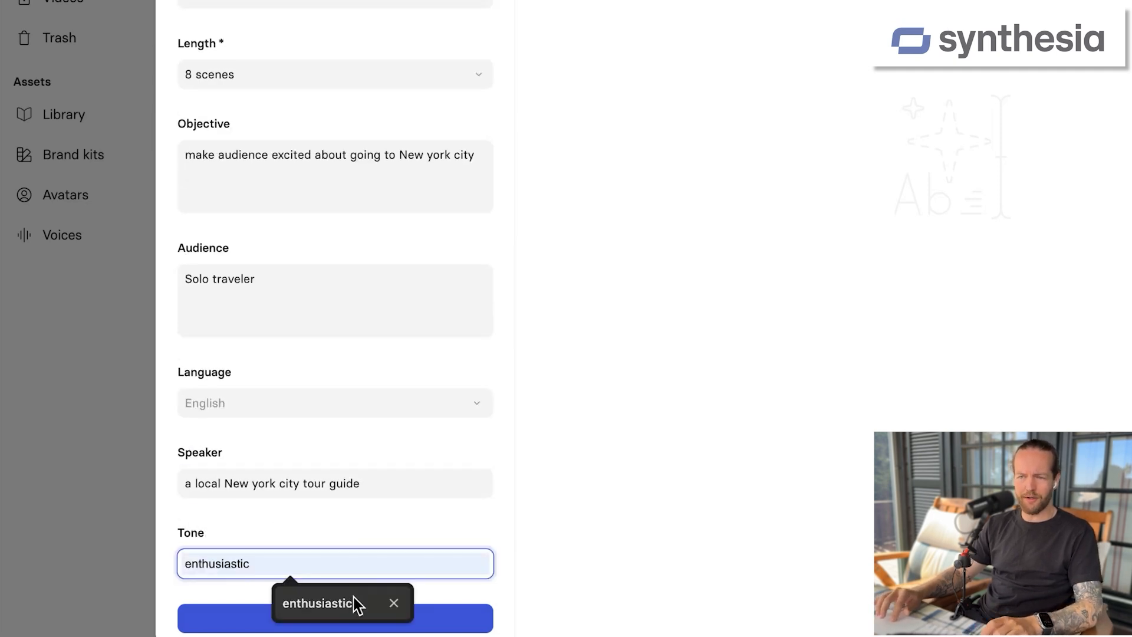
left_click(352, 596)
Step: Check the completed video settings, generate the video draft and read through its scene scripts
scroll(499, 447, "up", 3)
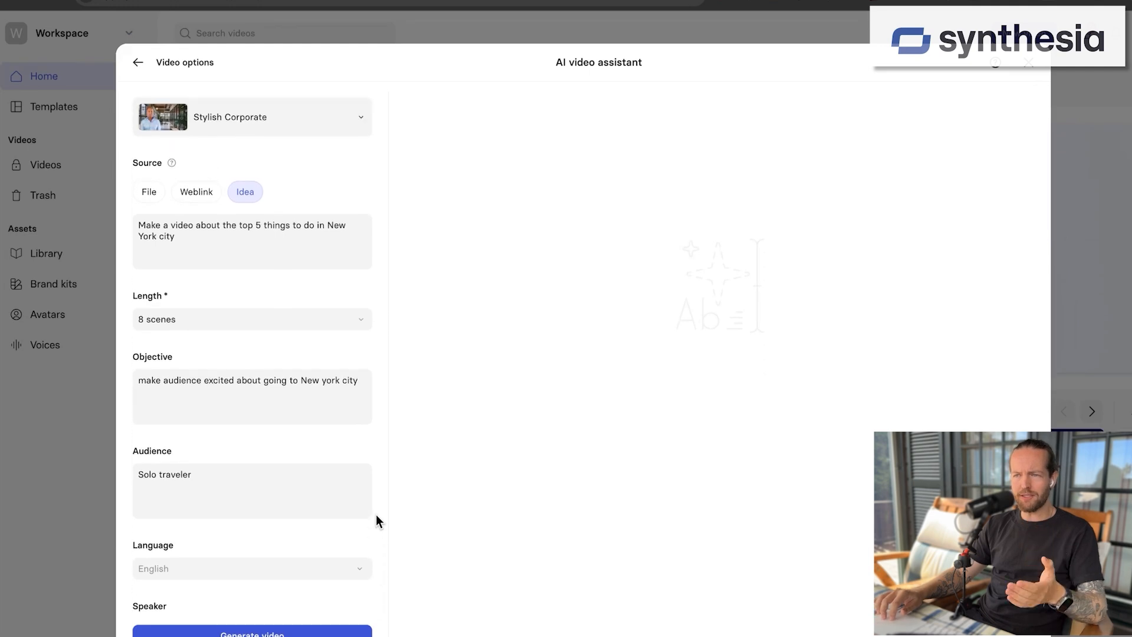
scroll(376, 514, "down", 2)
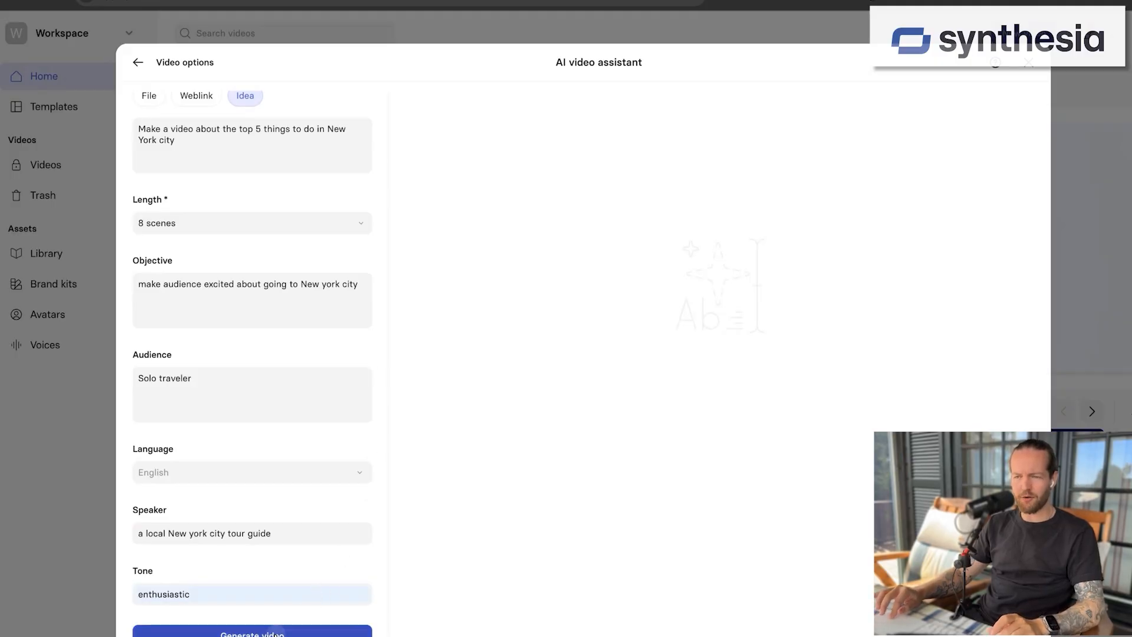
left_click(276, 632)
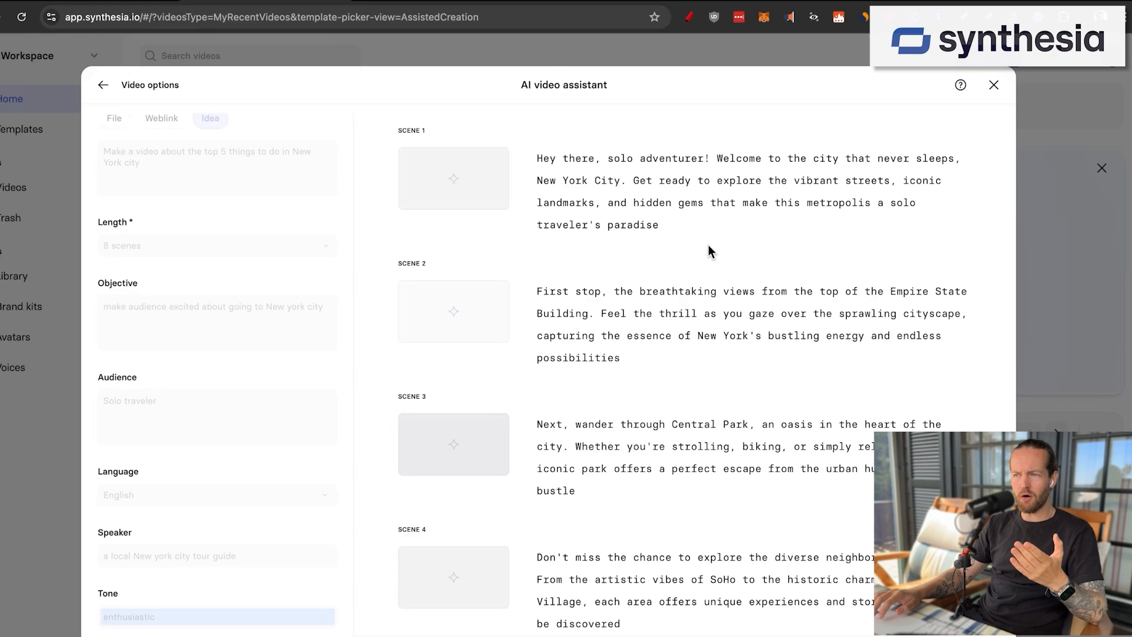
scroll(709, 247, "down", 2)
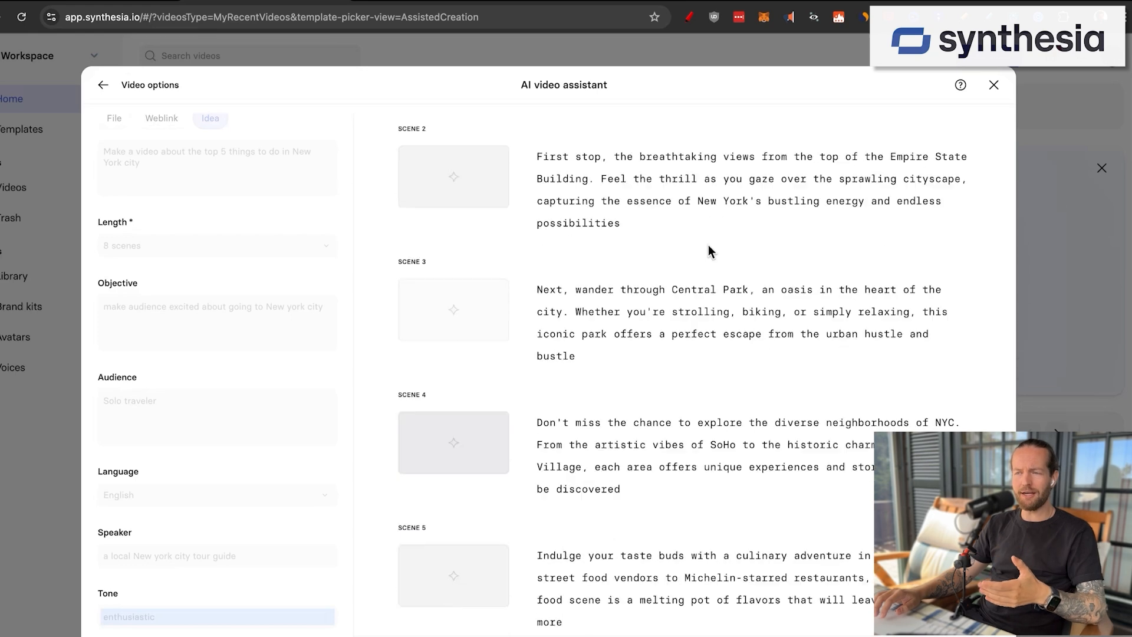
scroll(709, 248, "down", 2)
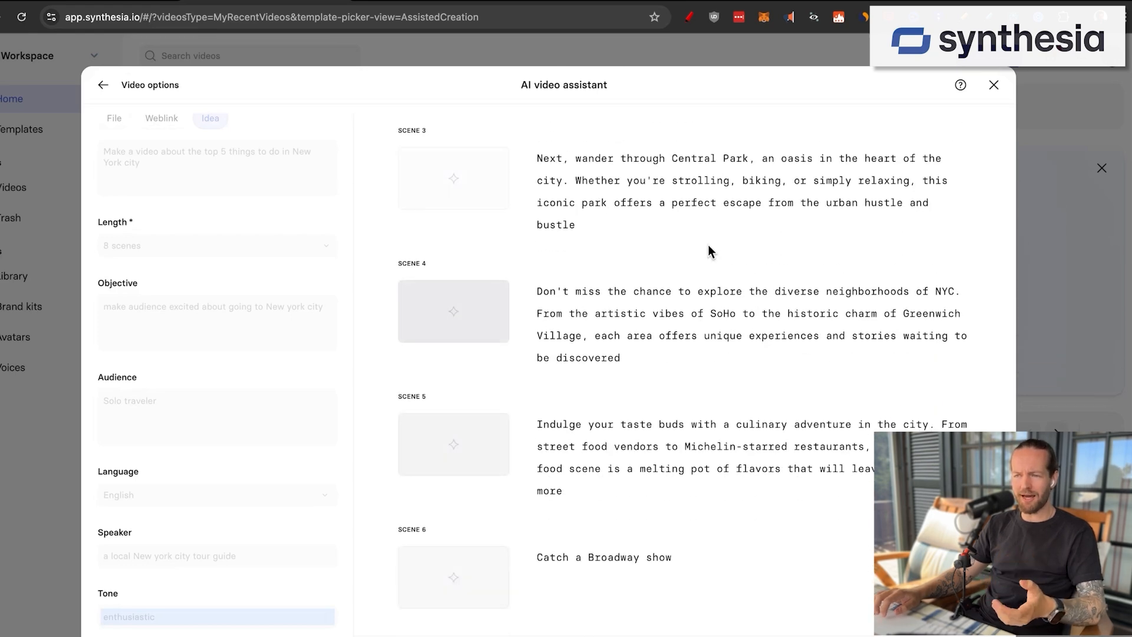
scroll(709, 246, "down", 2)
scroll(709, 246, "up", 1)
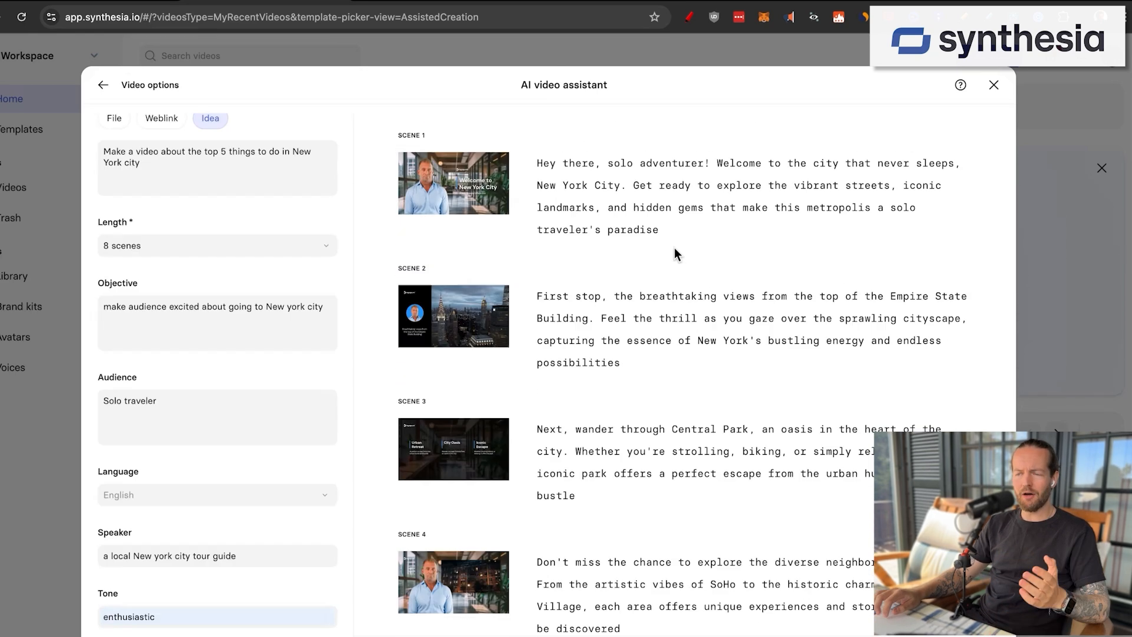
scroll(673, 247, "down", 2)
scroll(674, 246, "down", 7)
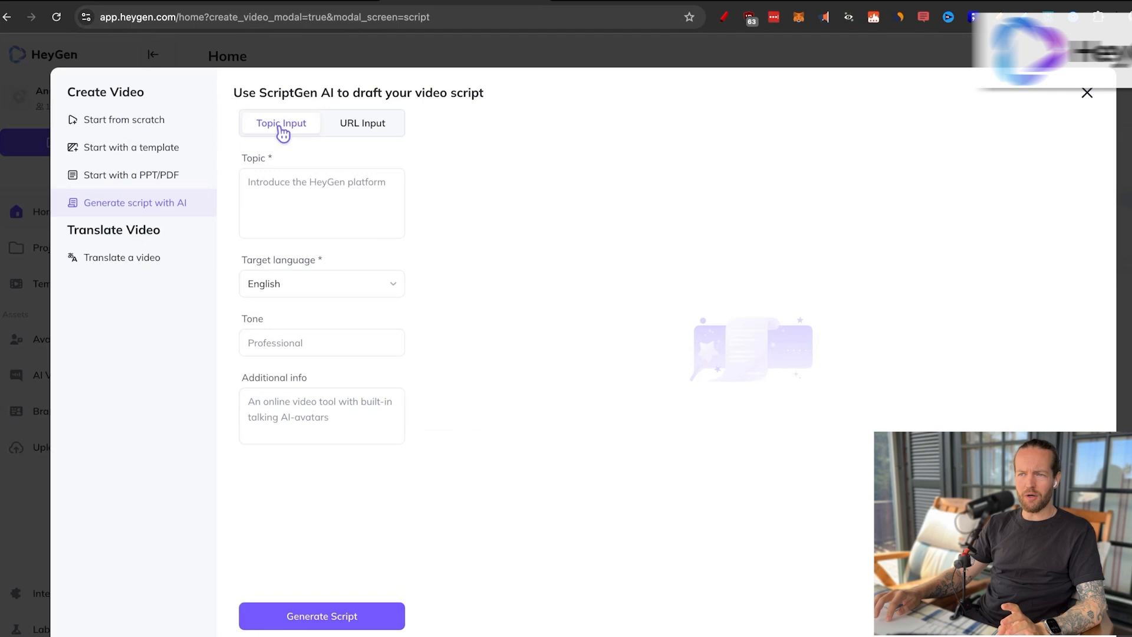
Step: Switch to HeyGen, enter the topic "Make a video about the top 5 things to do in New York city" and browse the target languages
left_click(349, 196)
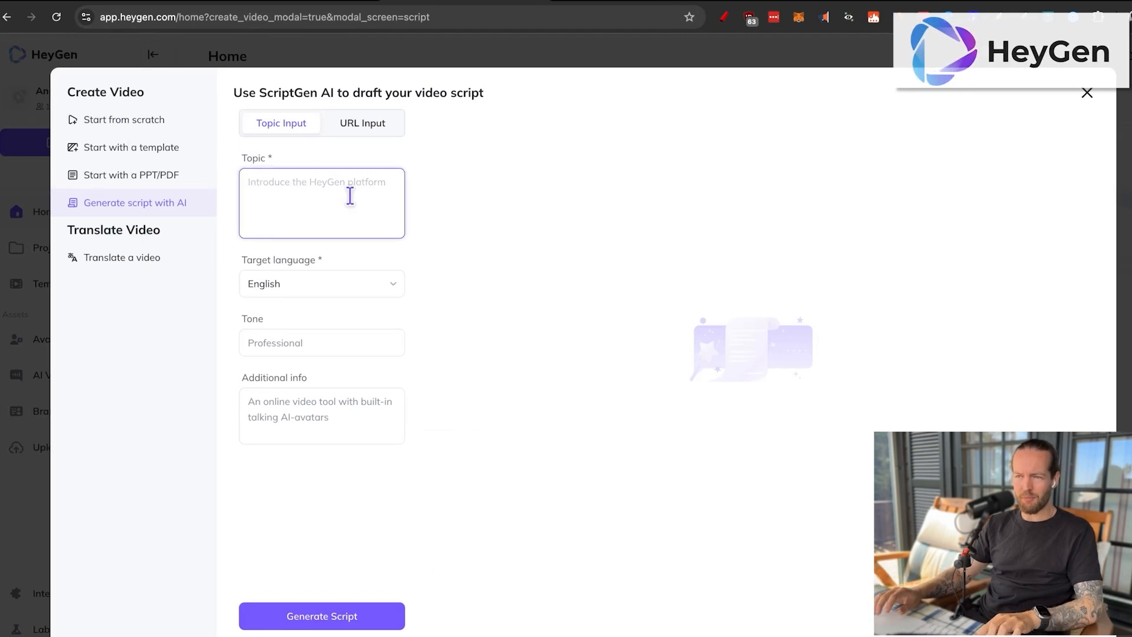
type("Make a video about the top 5 things to do in New York city")
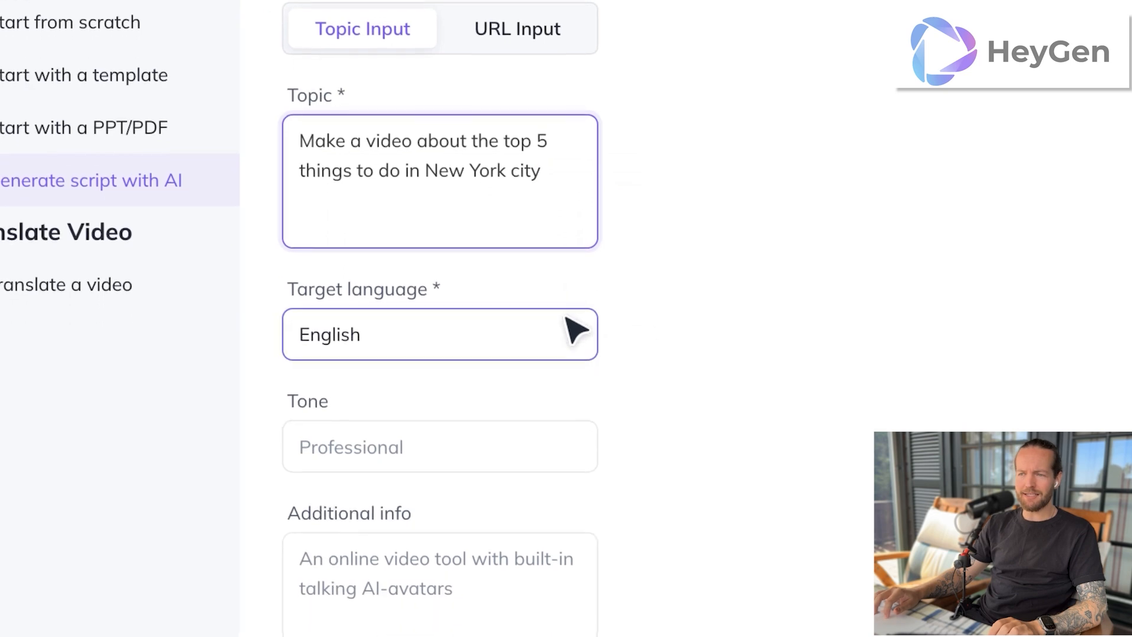
left_click(575, 330)
scroll(505, 609, "down", 5)
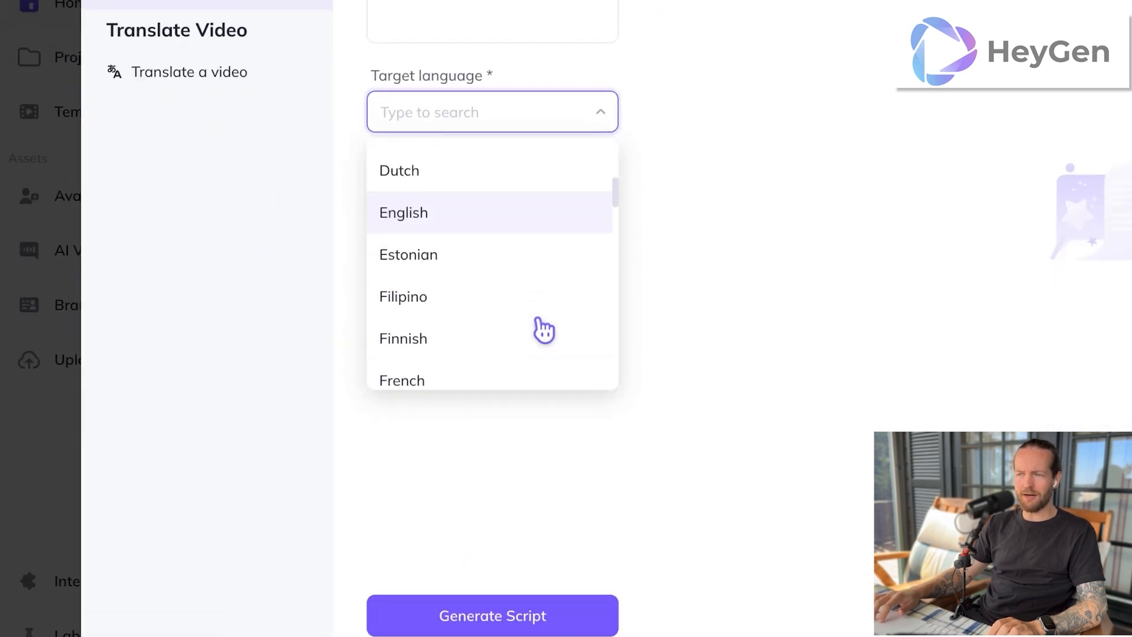
scroll(544, 330, "down", 15)
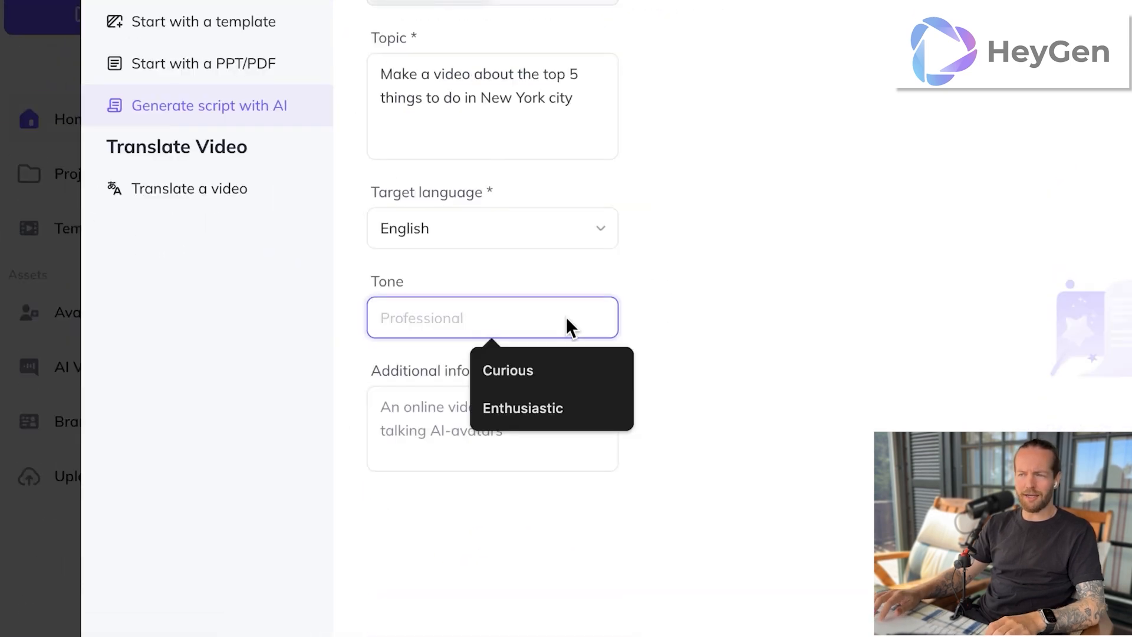
Step: Set the tone to Enthusiastic and add info to act as a local New York City guide getting a solo traveler excited about coming
left_click(551, 405)
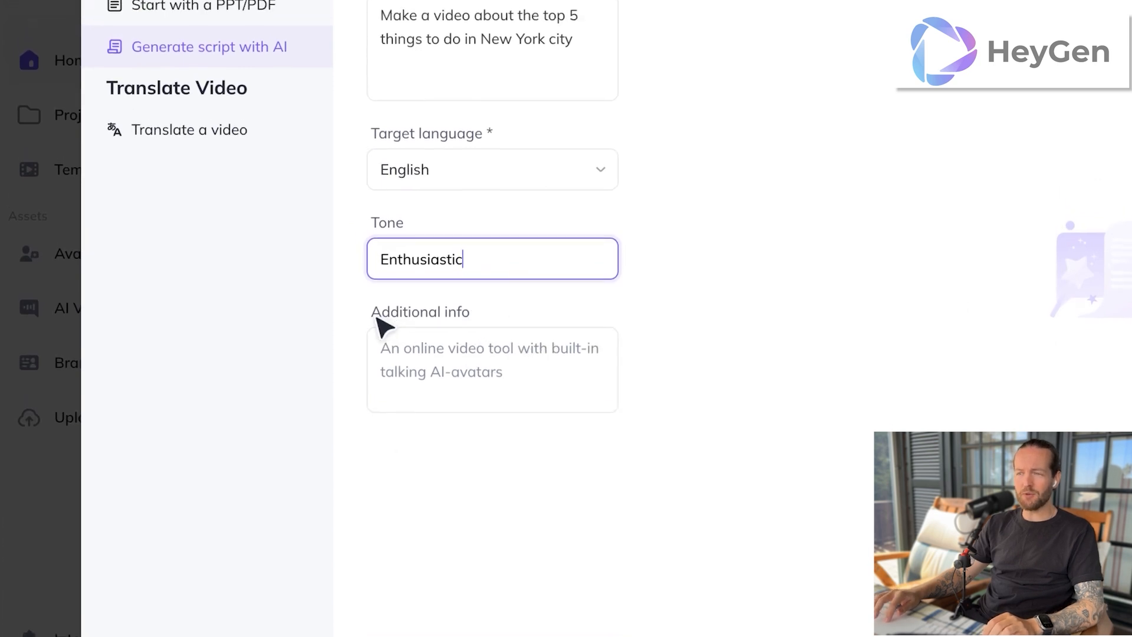
left_click(505, 340)
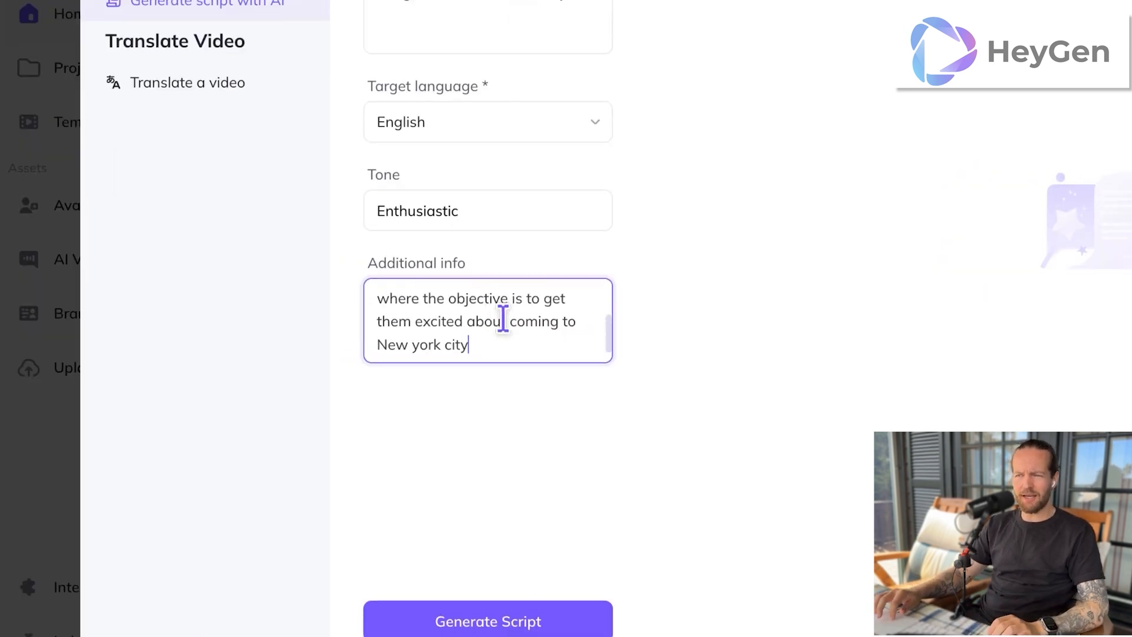
left_click(566, 316)
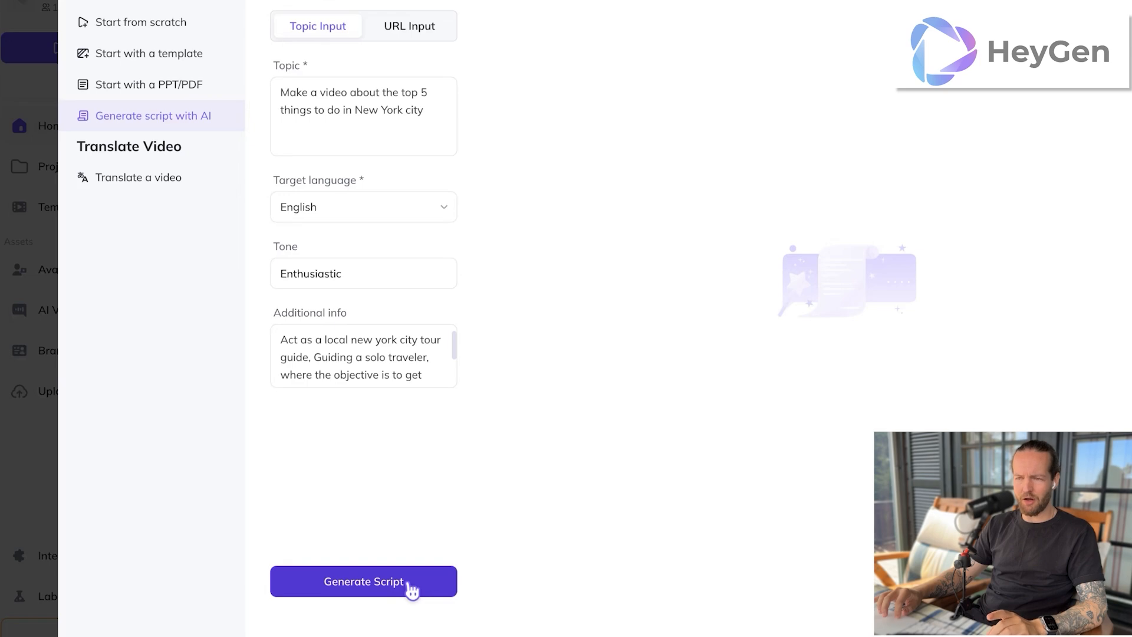
Step: Generate the New York City script from the entered topic, tone and additional info, and read through its scenes
left_click(410, 584)
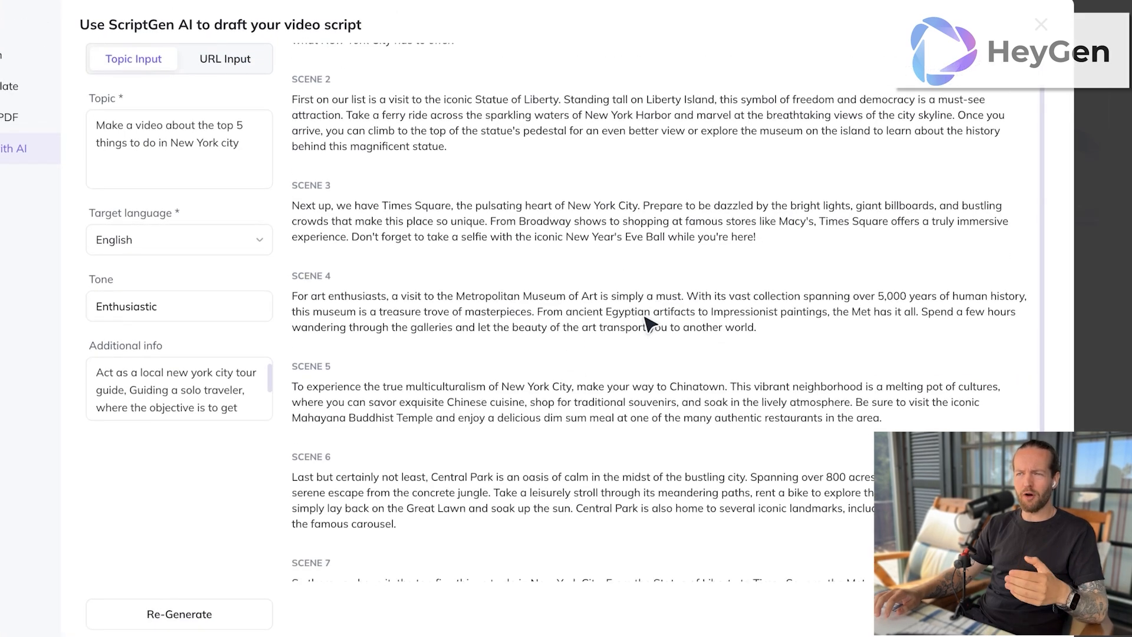
scroll(648, 323, "down", 1)
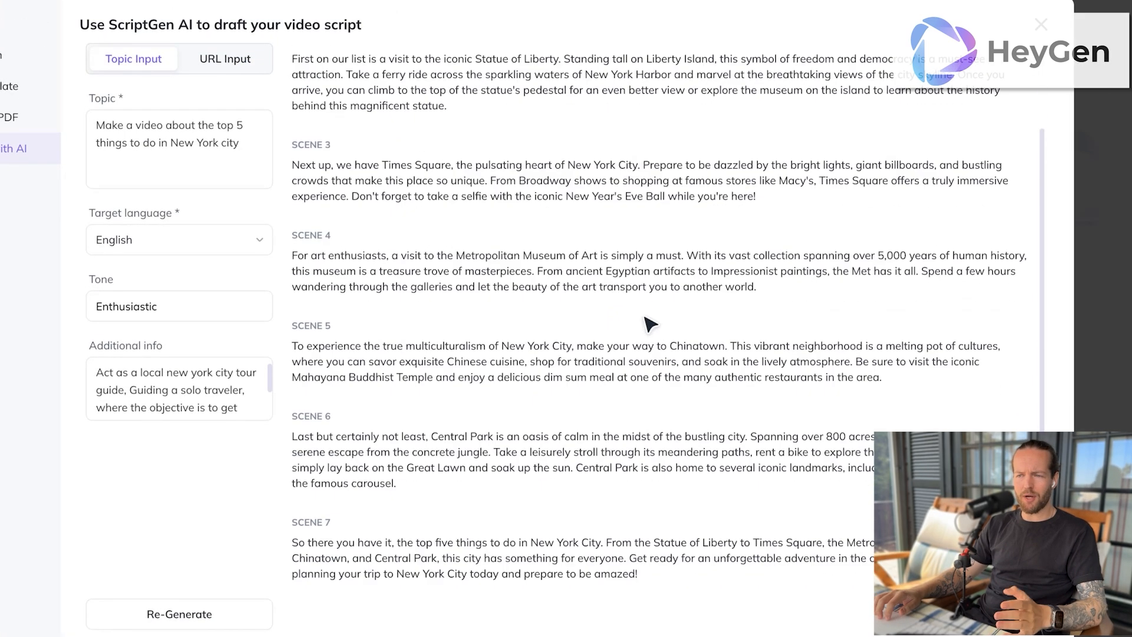
scroll(648, 323, "up", 3)
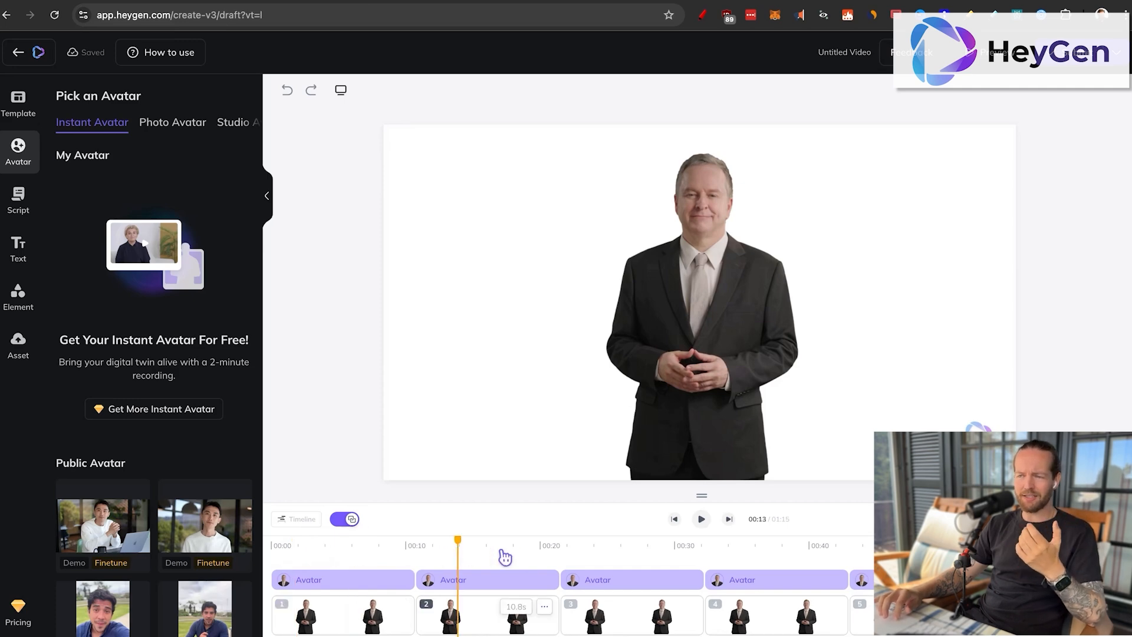
Step: Look through the generated scenes at several points along the HeyGen timeline
left_click(591, 552)
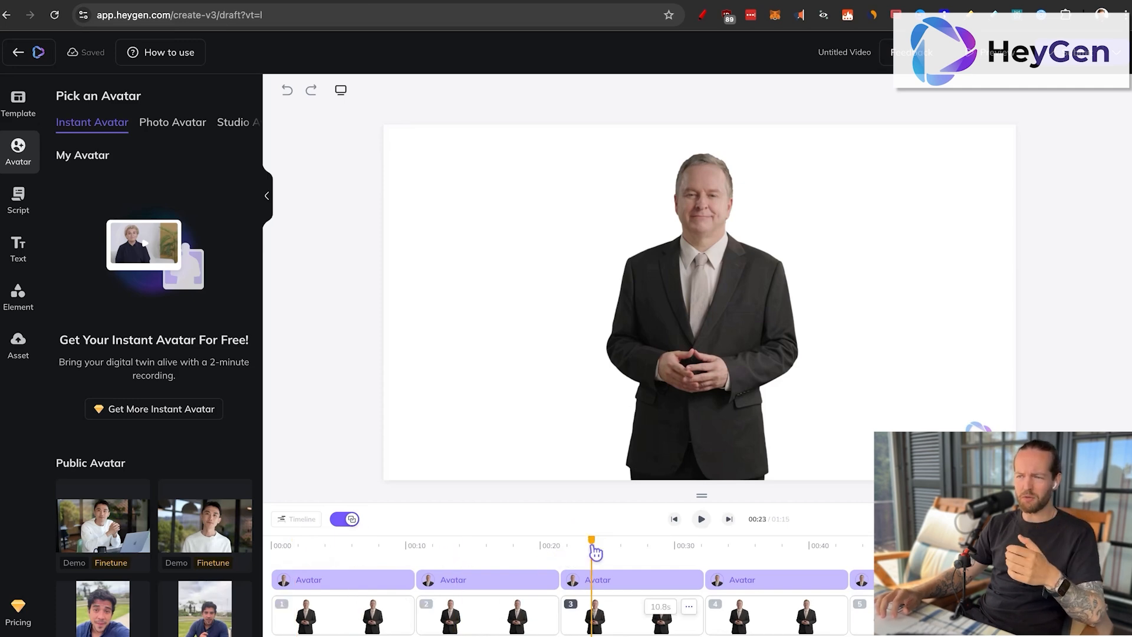
left_click(774, 558)
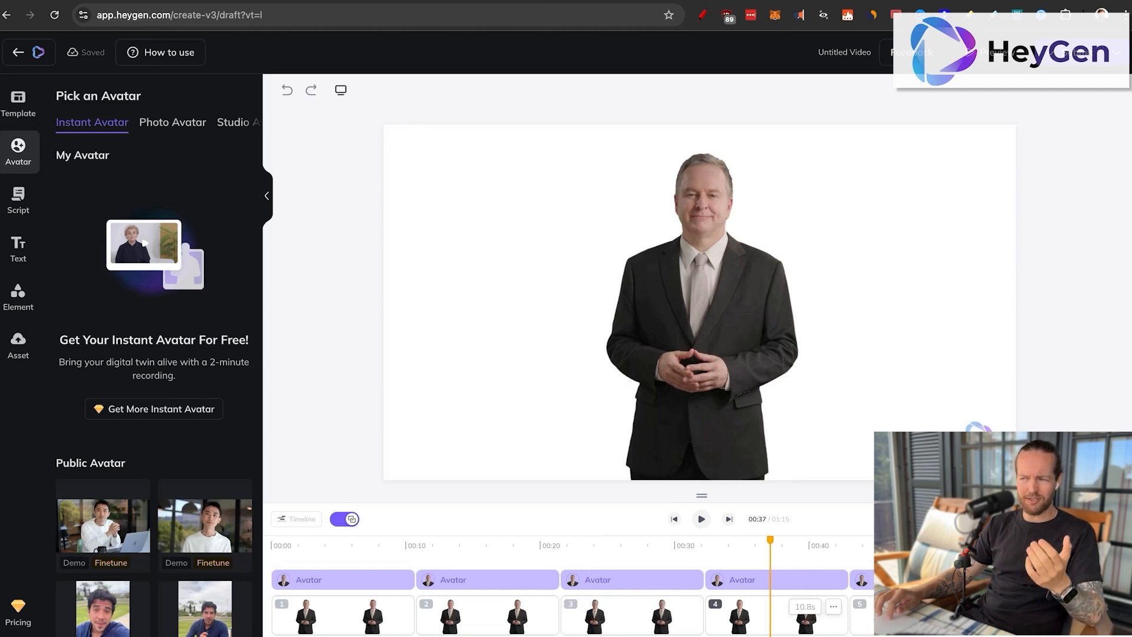
left_click(902, 556)
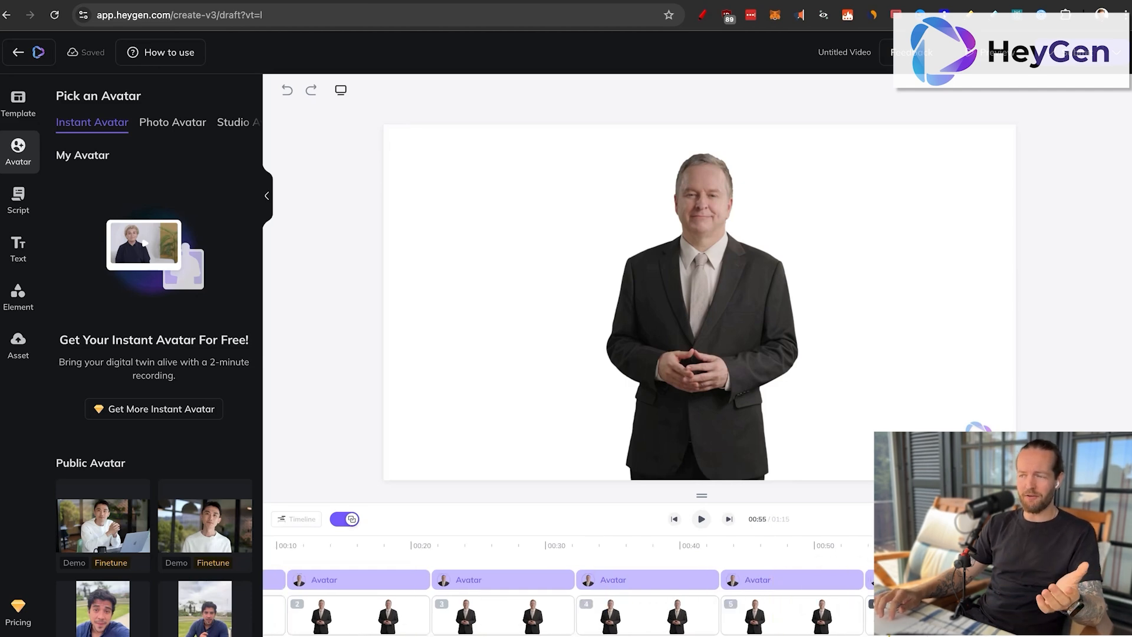
left_click(972, 555)
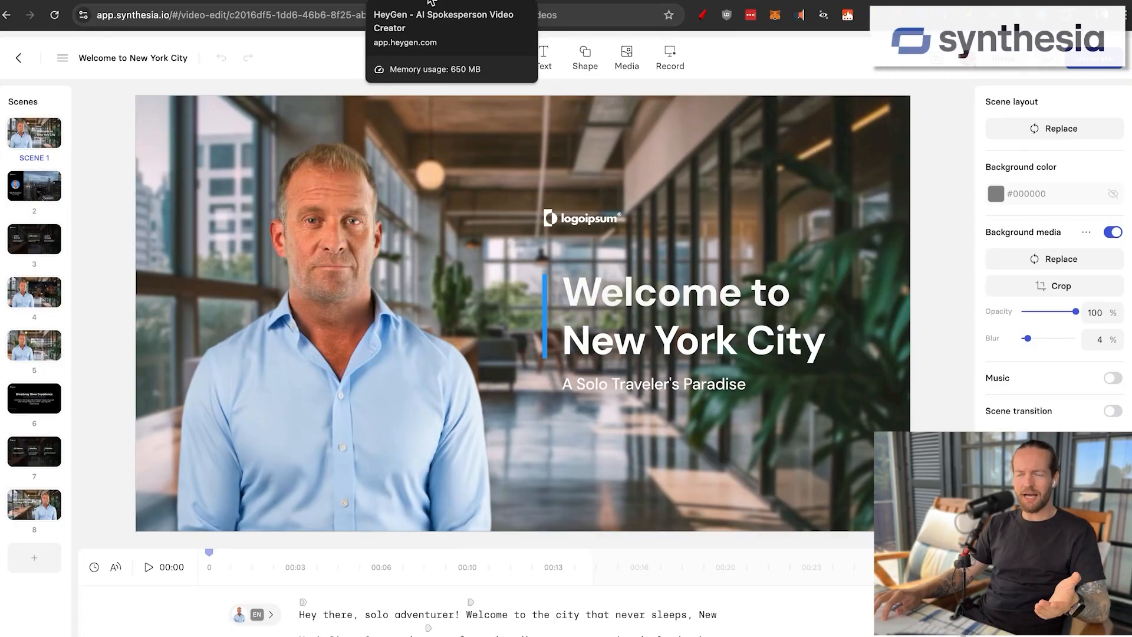
Step: Compare the HeyGen draft with the Synthesia draft, looking through Synthesia's scenes 2 to 7
left_click(432, 1)
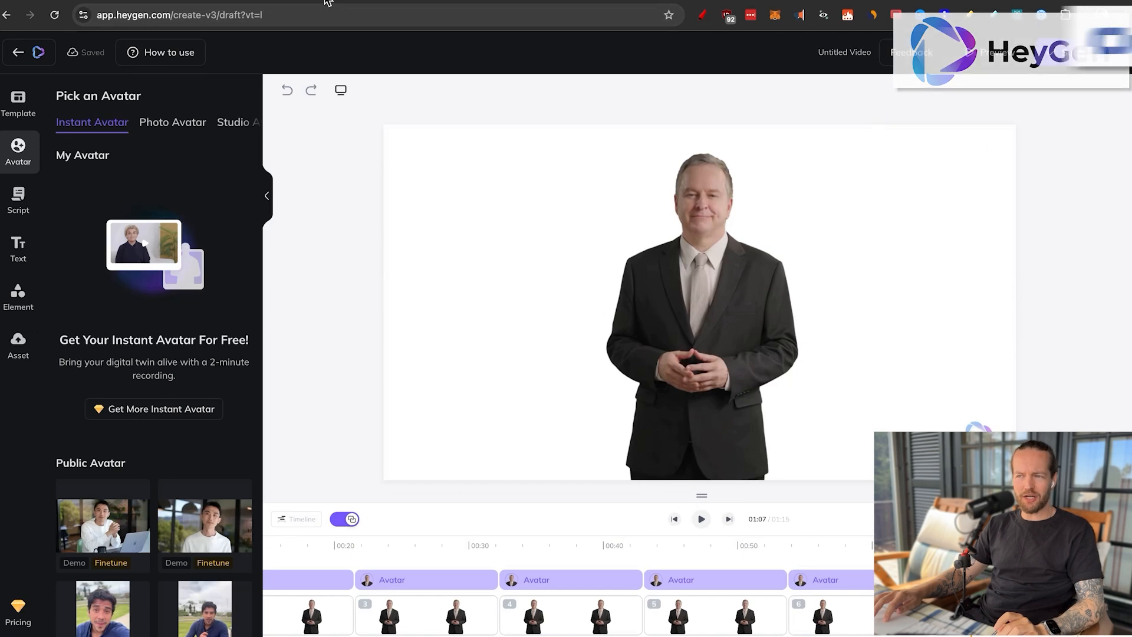
left_click(323, 3)
left_click(39, 187)
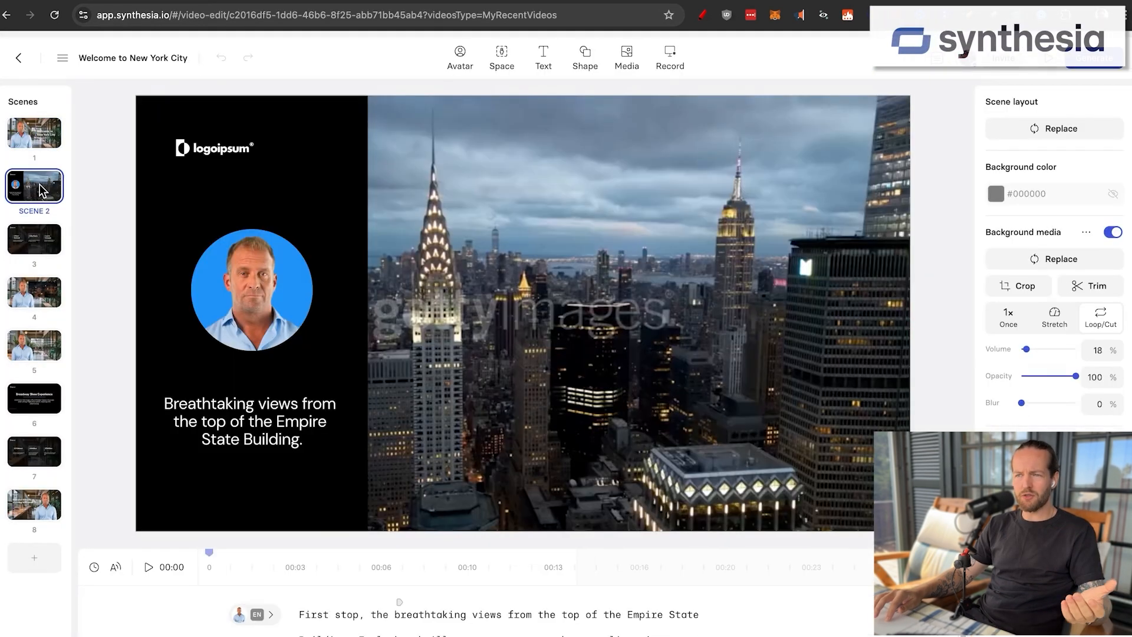
left_click(39, 238)
left_click(34, 290)
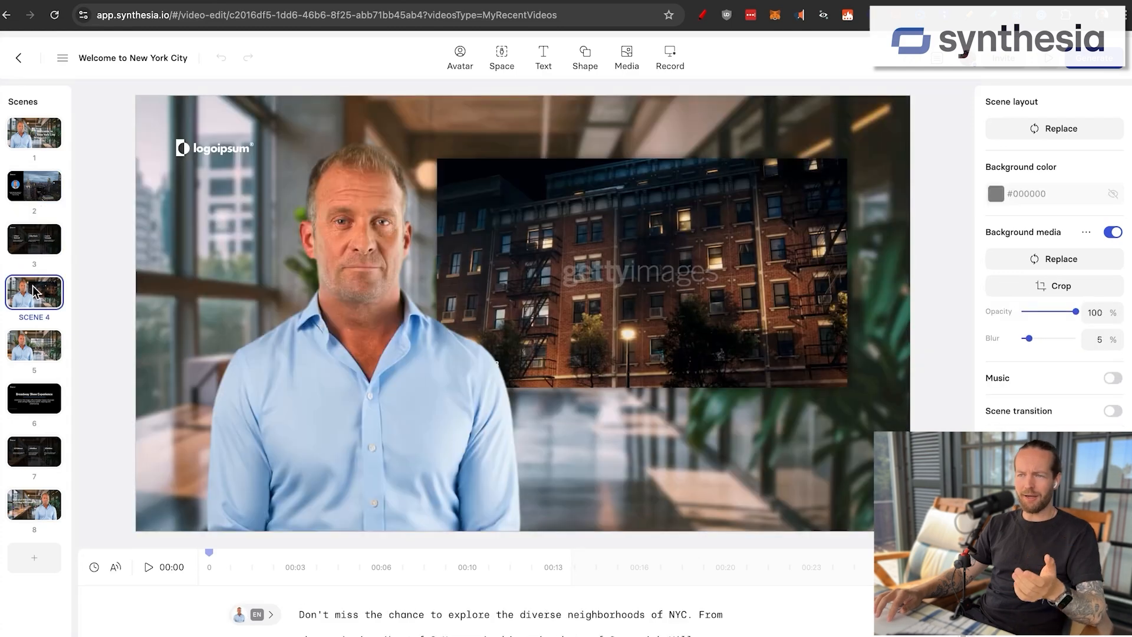
left_click(39, 347)
left_click(42, 401)
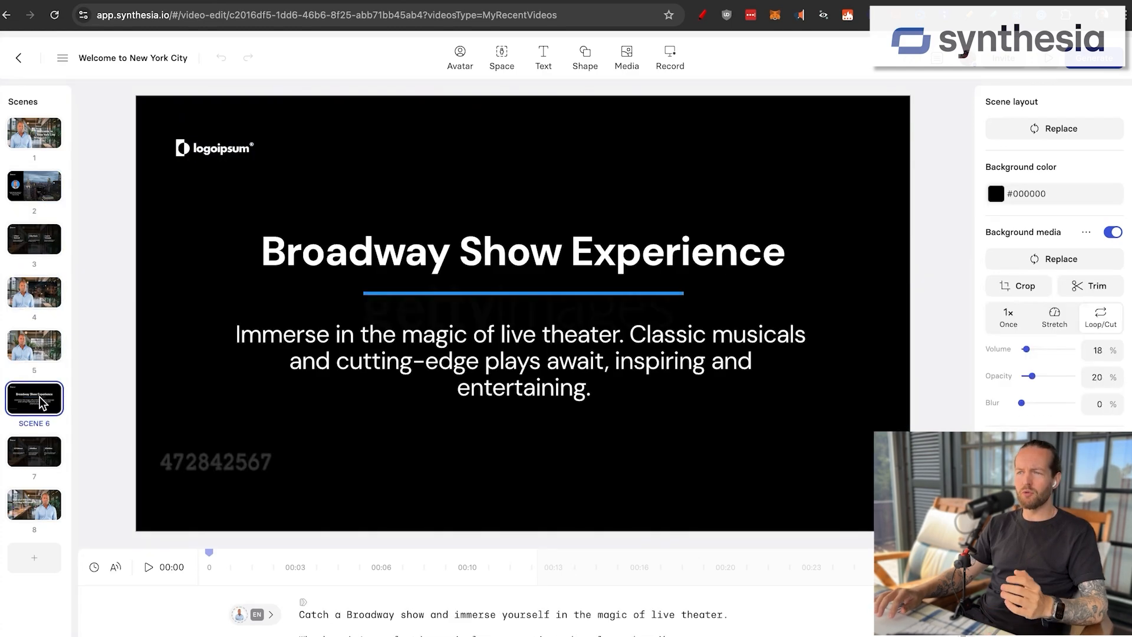
left_click(44, 445)
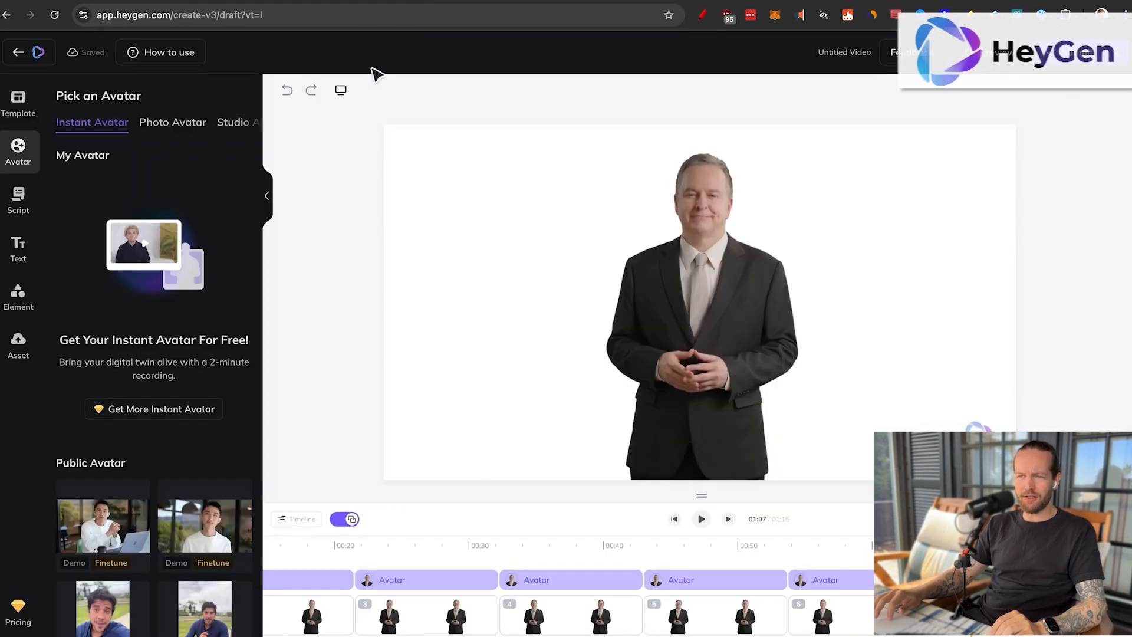
Step: In HeyGen, move the last scene's avatar to the left side of the frame and browse the public templates
left_click_drag(586, 310, 480, 316)
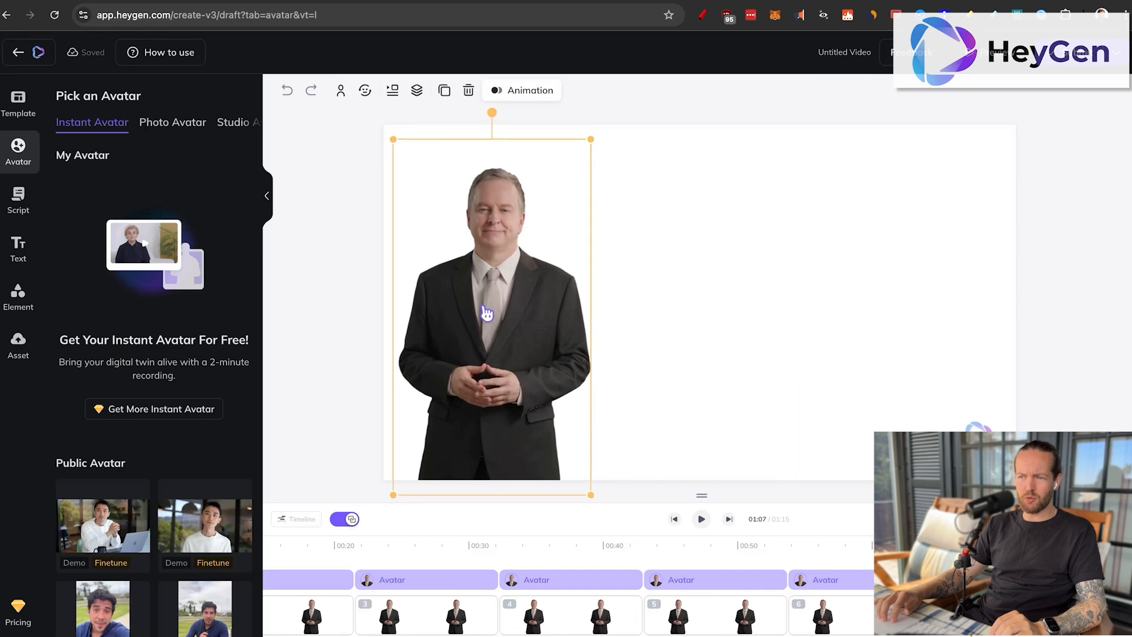
left_click(21, 115)
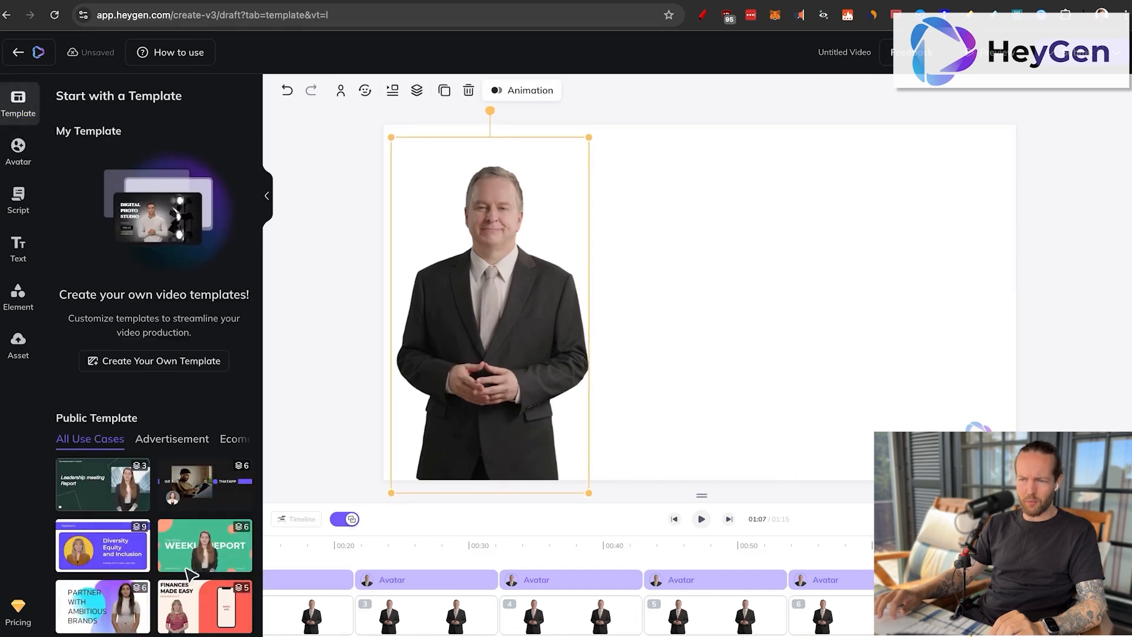
scroll(174, 471, "down", 5)
left_click_drag(480, 548, 248, 541)
scroll(311, 556, "left", 3)
scroll(316, 562, "left", 2)
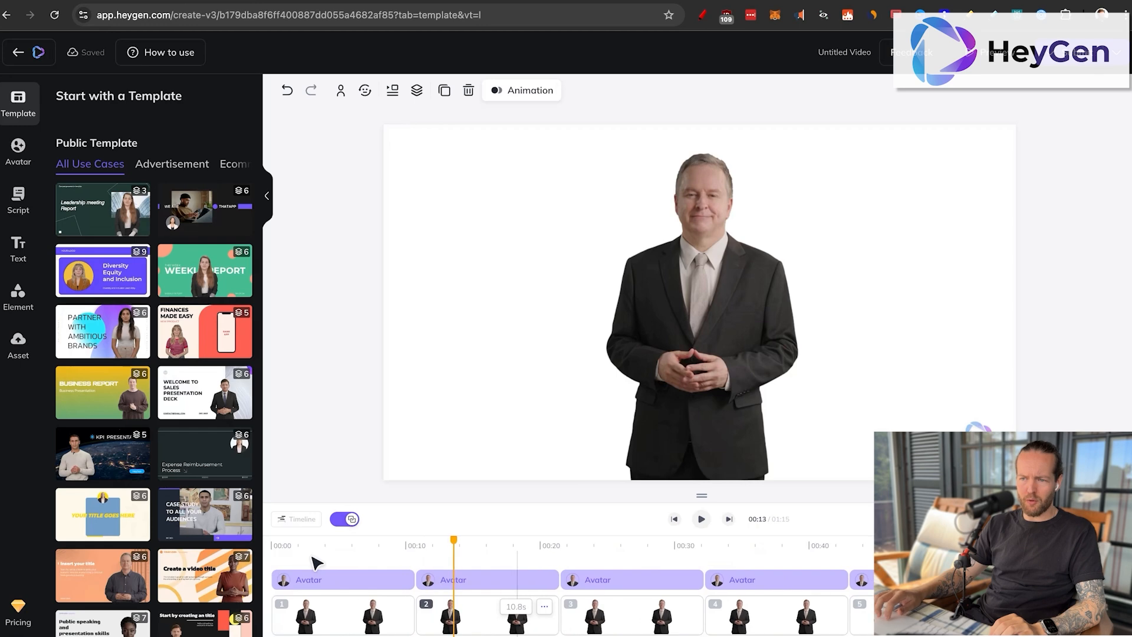
Step: Apply the cover page of the KPI Presentation template to the first scene
left_click(278, 552)
left_click(93, 454)
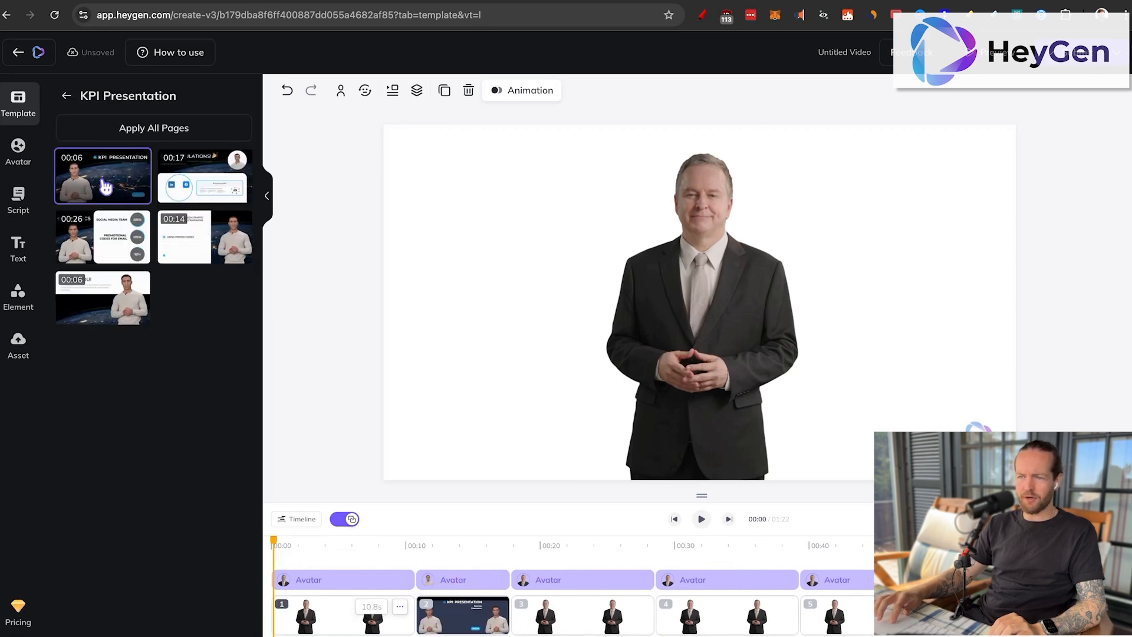
left_click_drag(462, 615, 414, 623)
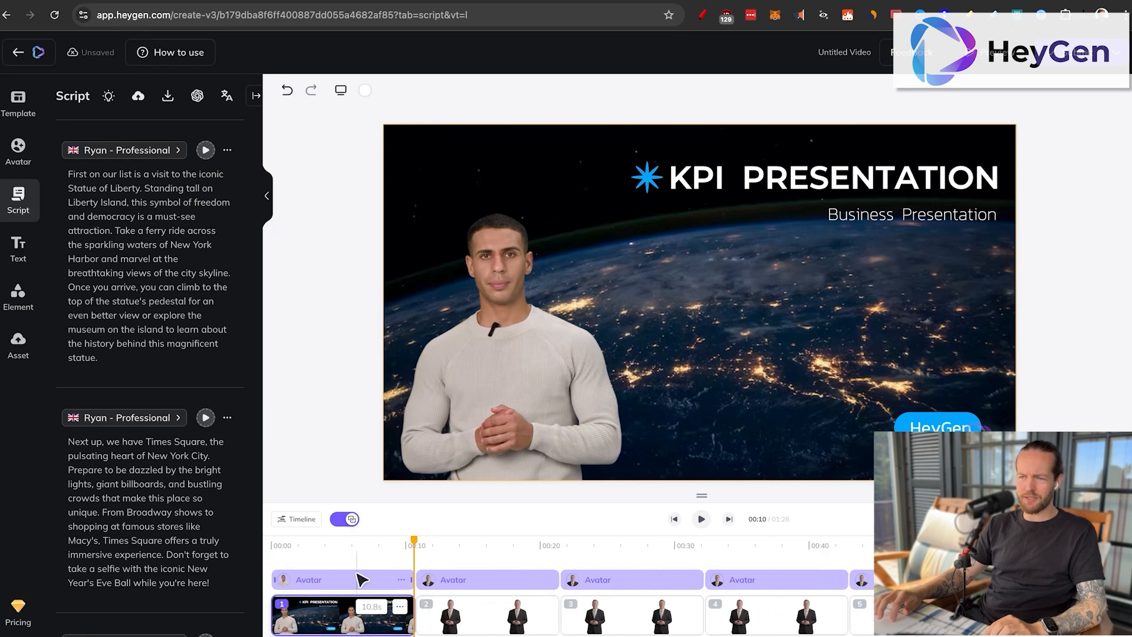
Step: Change the cover title to "WELCOME TO NEW YORK CITY" and the subtitle to "A Solo Travelers Paradise"
left_click(788, 182)
double_click(789, 182)
key("super+a")
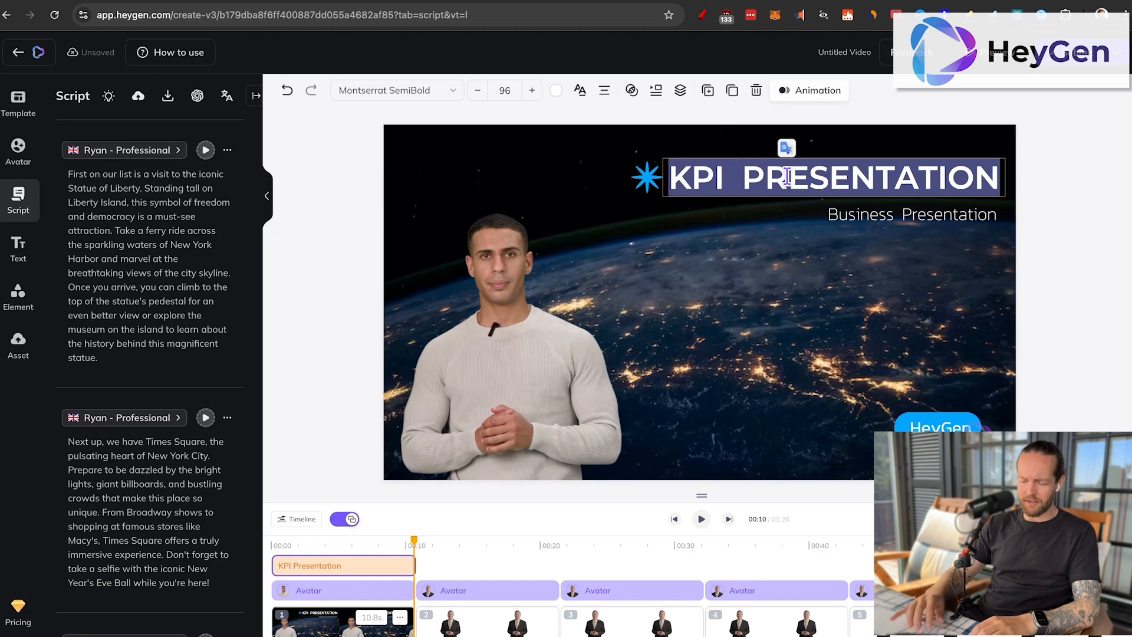
type("WELCOME TO NEW YO")
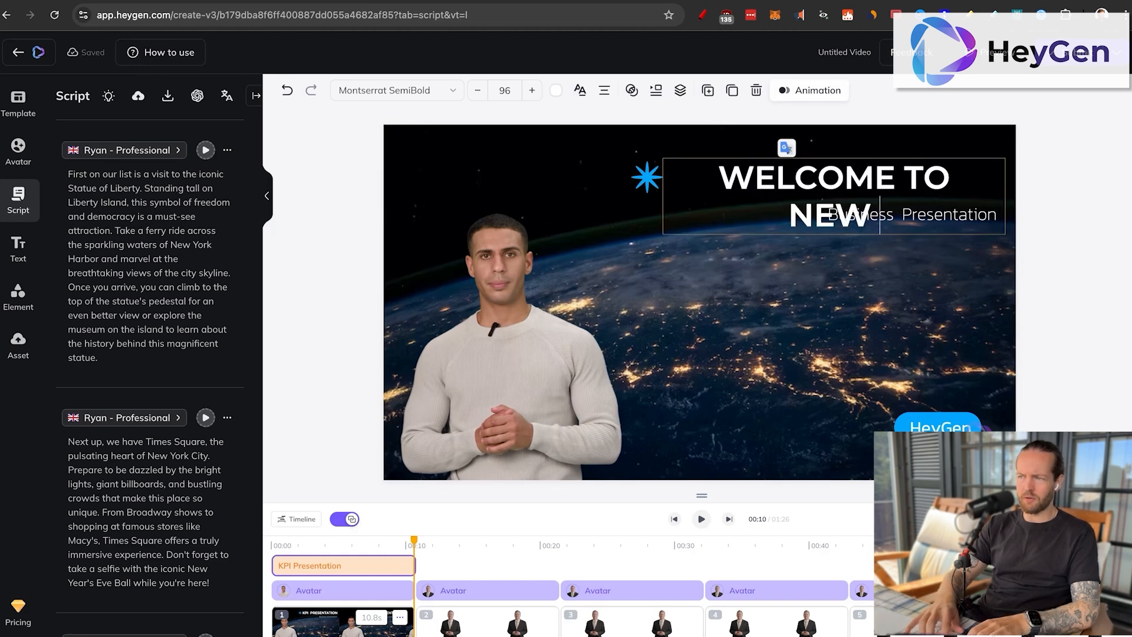
type("RK CITY")
type("A Solo Tre")
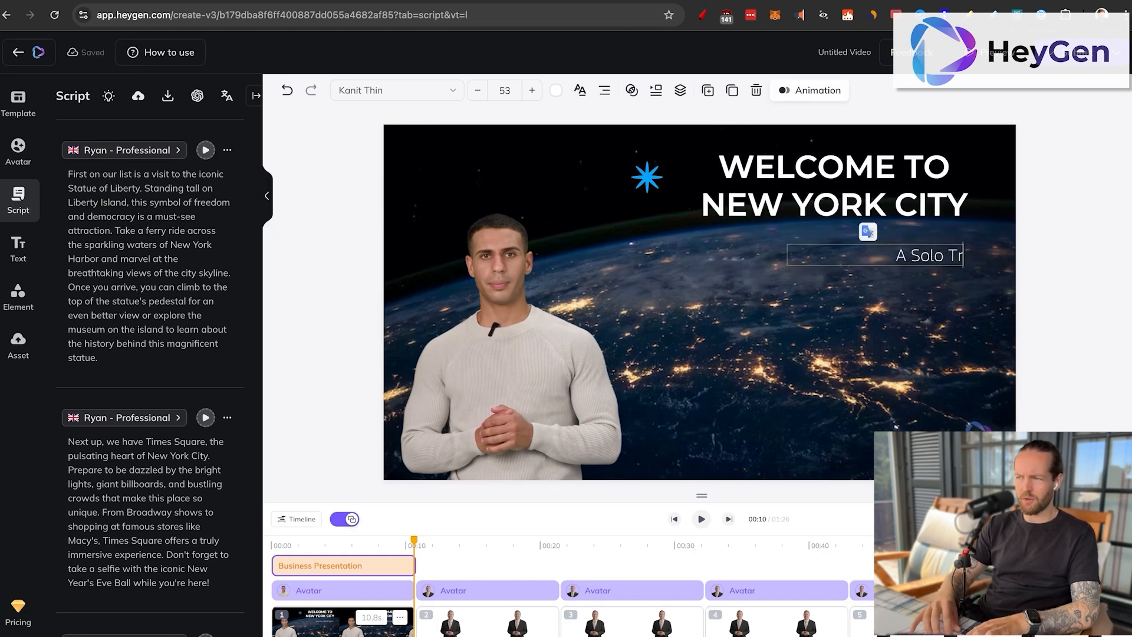
type("avelers Paradise")
left_click(784, 374)
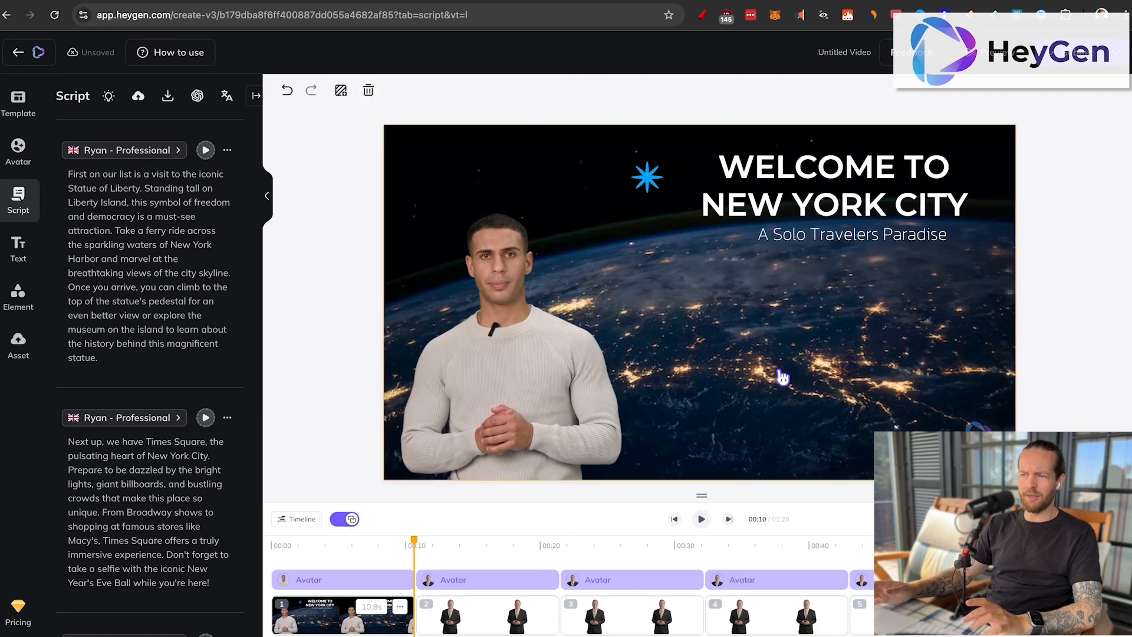
Step: Search the stock videos for "new york" and place the waterfront skyline clip full-frame behind the avatar and title
left_click(18, 294)
left_click(144, 126)
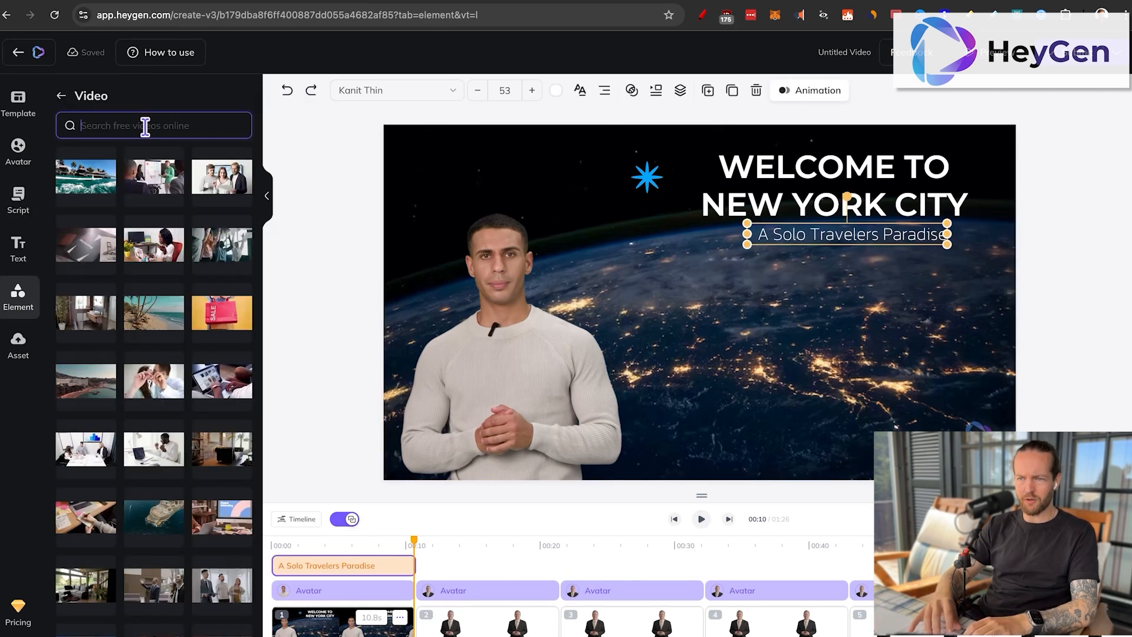
type("new")
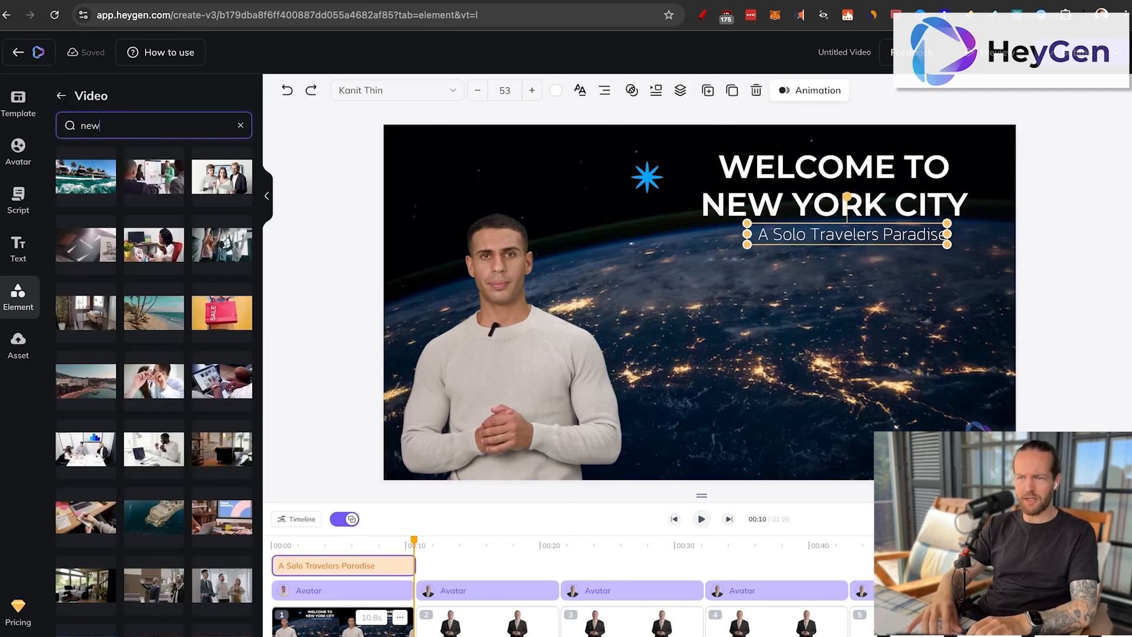
type(" york")
left_click(222, 177)
left_click_drag(538, 397, 416, 460)
left_click_drag(416, 459, 386, 478)
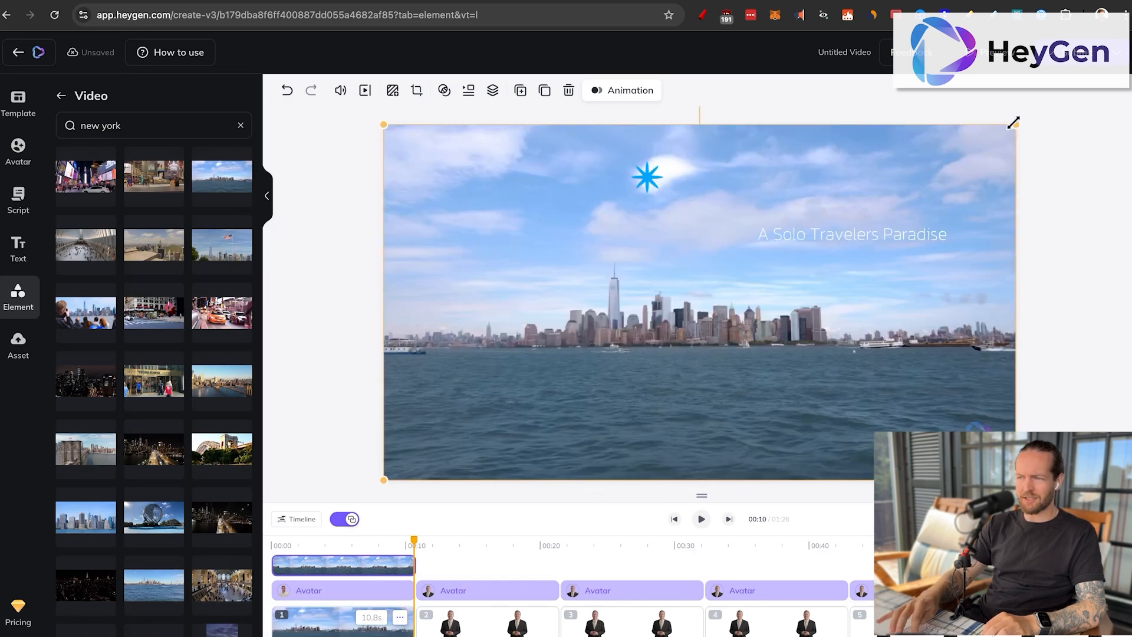
key("super+[")
key("super+[")
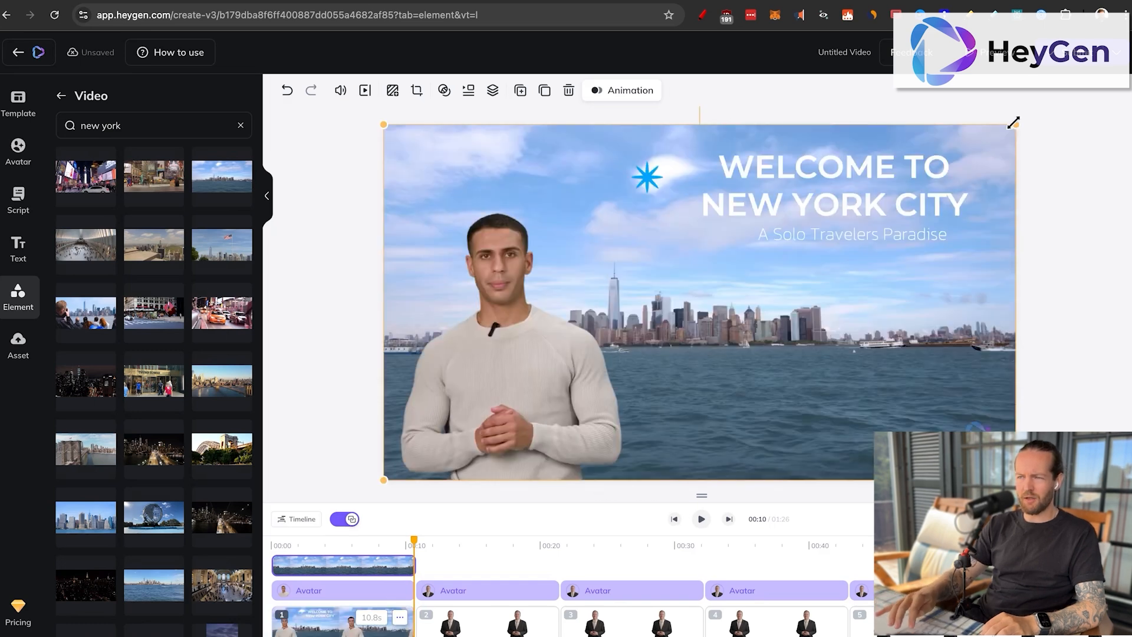
Step: Replace the cover avatar with the man in the dark suit and move the blue star closer to the title
left_click(528, 371)
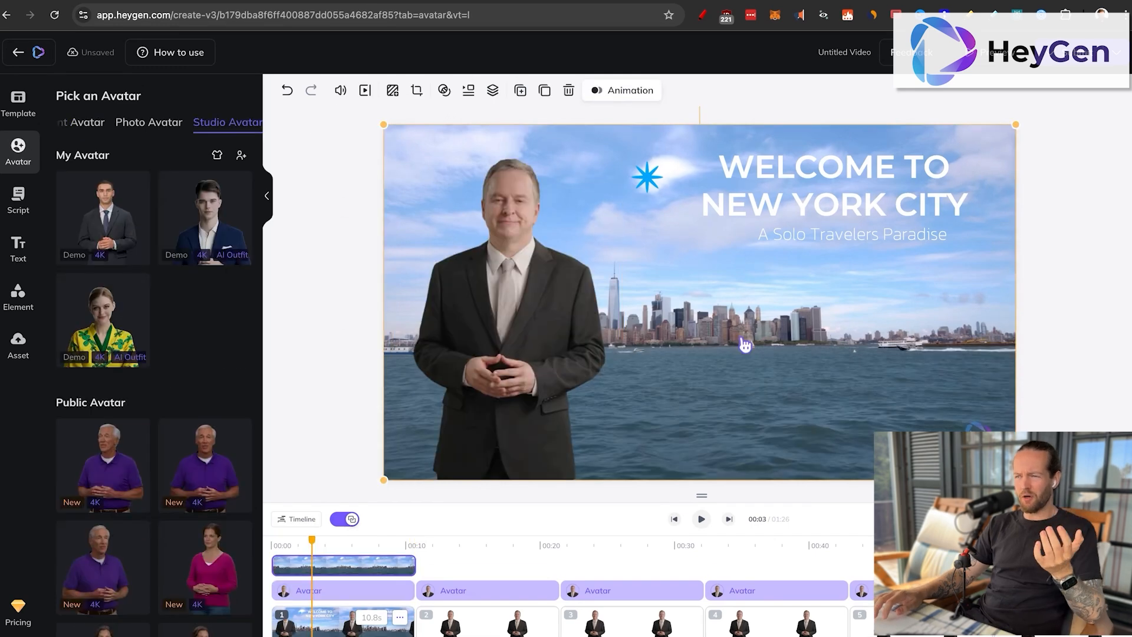
left_click(646, 177)
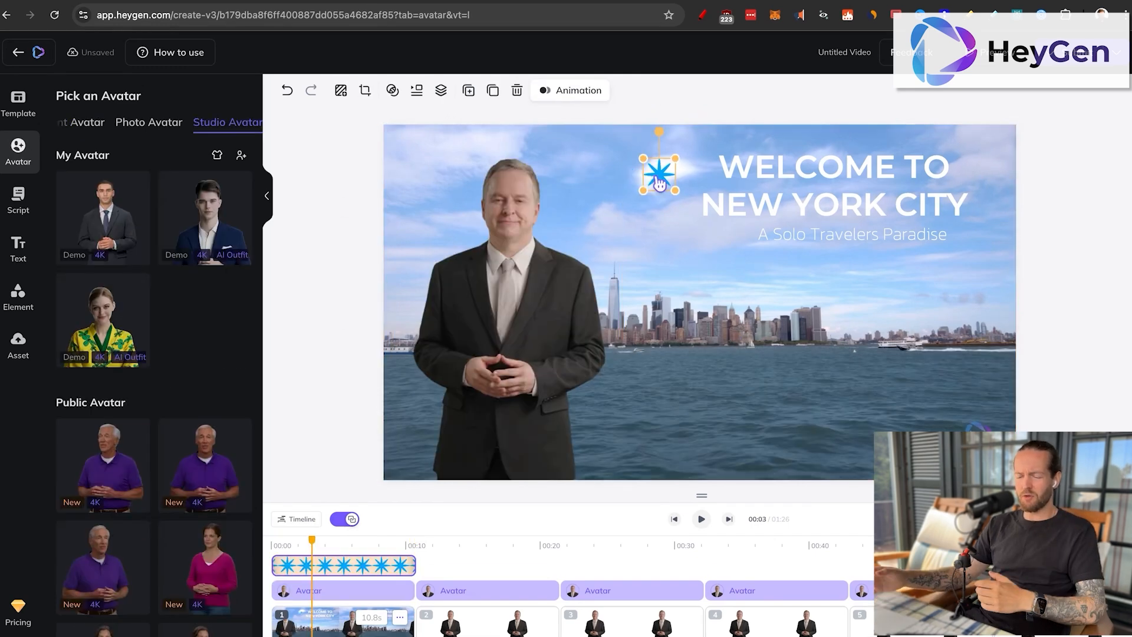
Step: Check the remaining HeyGen scenes on the timeline, and switch to Synthesia to review scenes 2 to 5
left_click(439, 549)
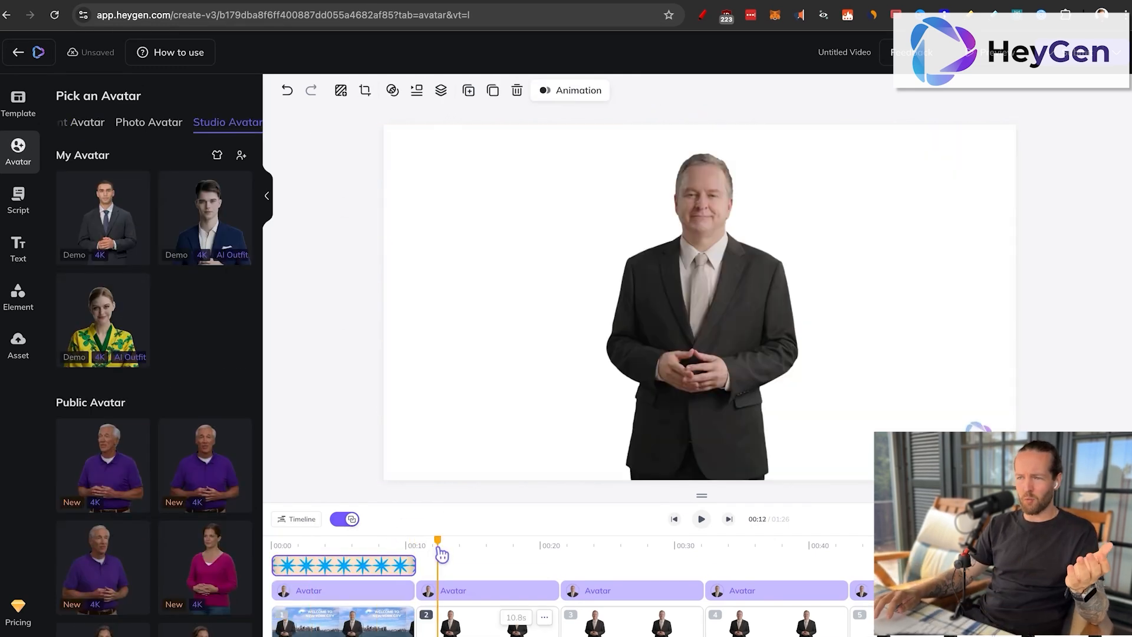
left_click(633, 548)
left_click(746, 548)
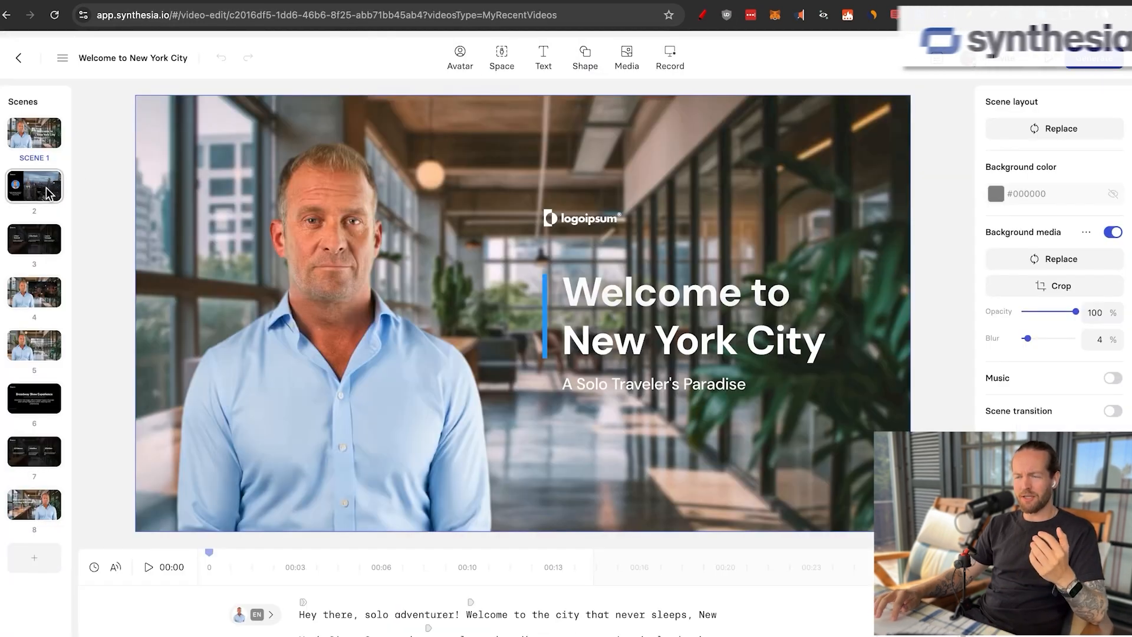
left_click(50, 192)
left_click(35, 241)
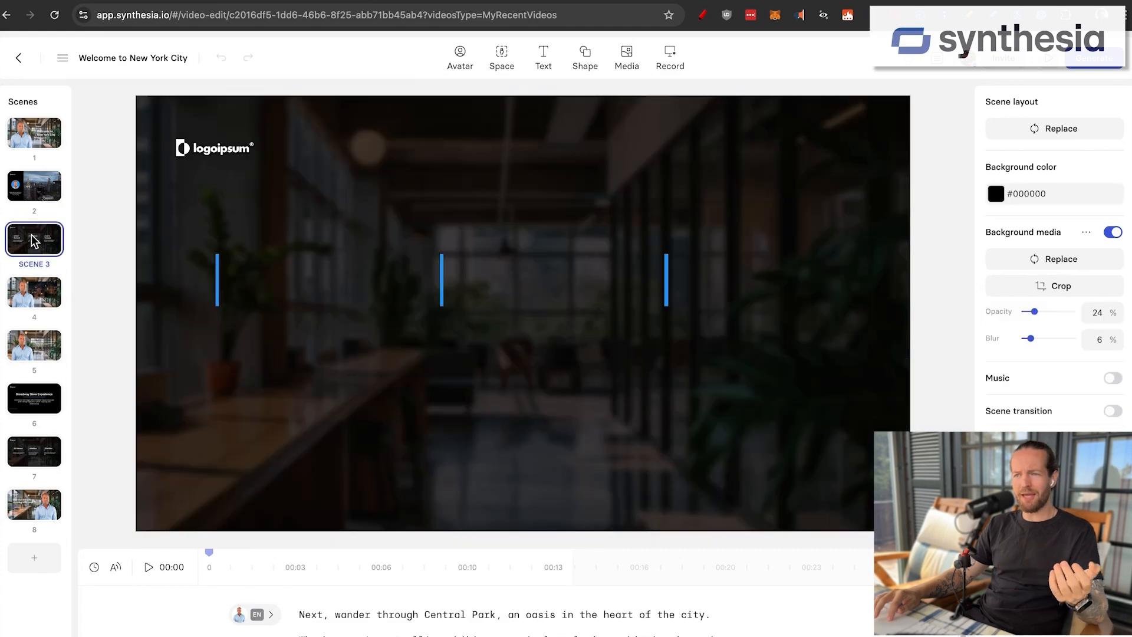
left_click(28, 295)
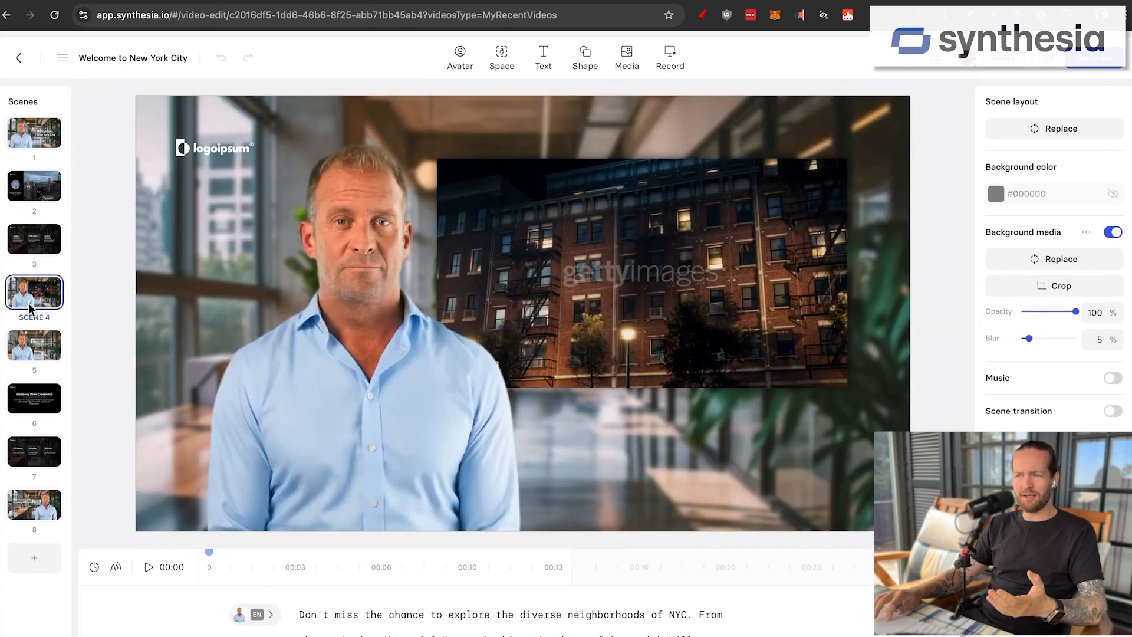
left_click(25, 352)
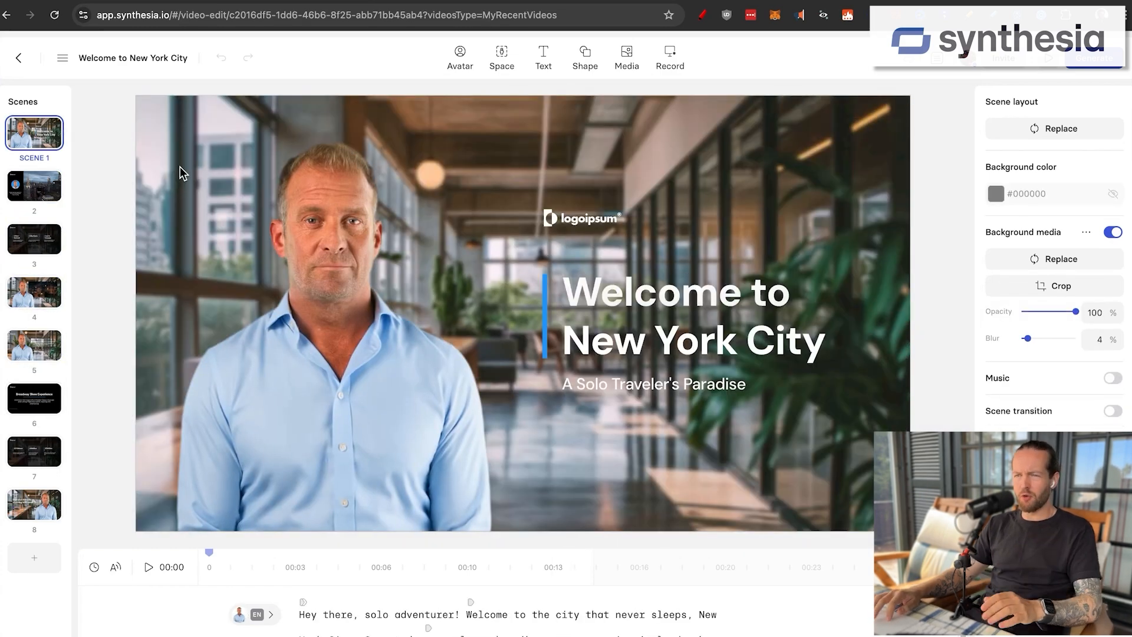
Step: Search Getty videos for "new york" and place the dusk skyline clip full-frame behind scene 1's avatar and titles
left_click(179, 168)
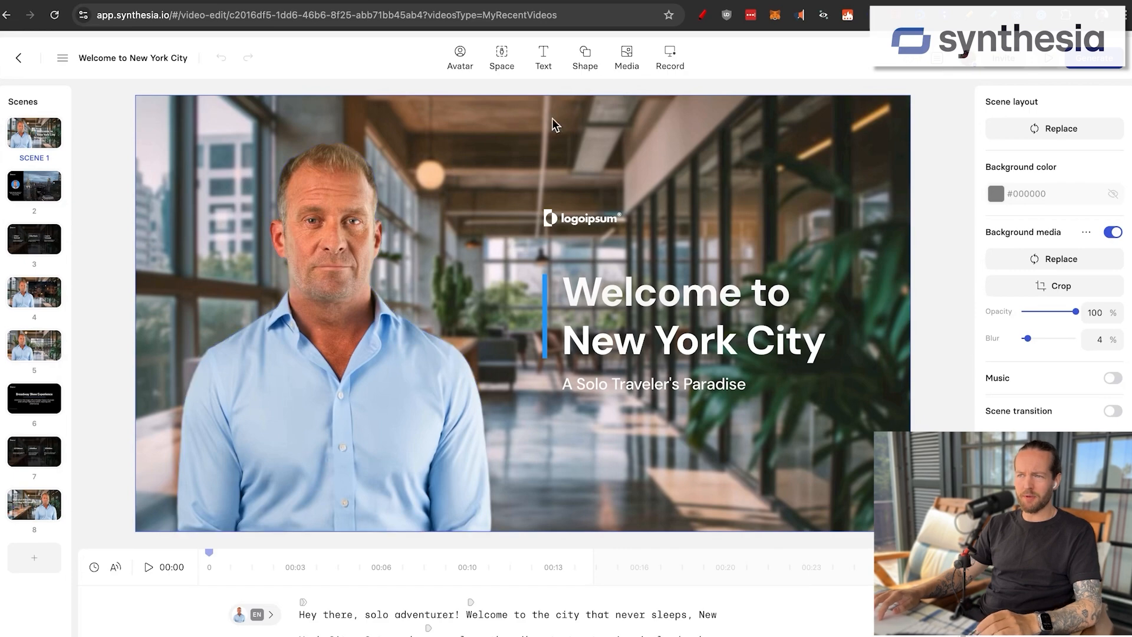
left_click(623, 66)
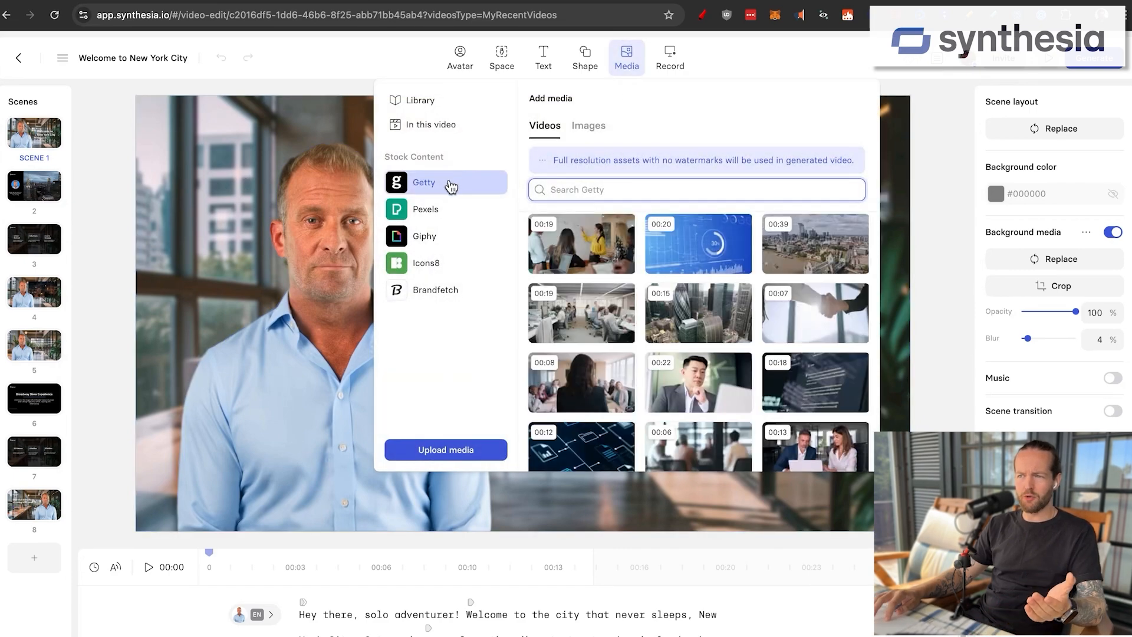
left_click(811, 244)
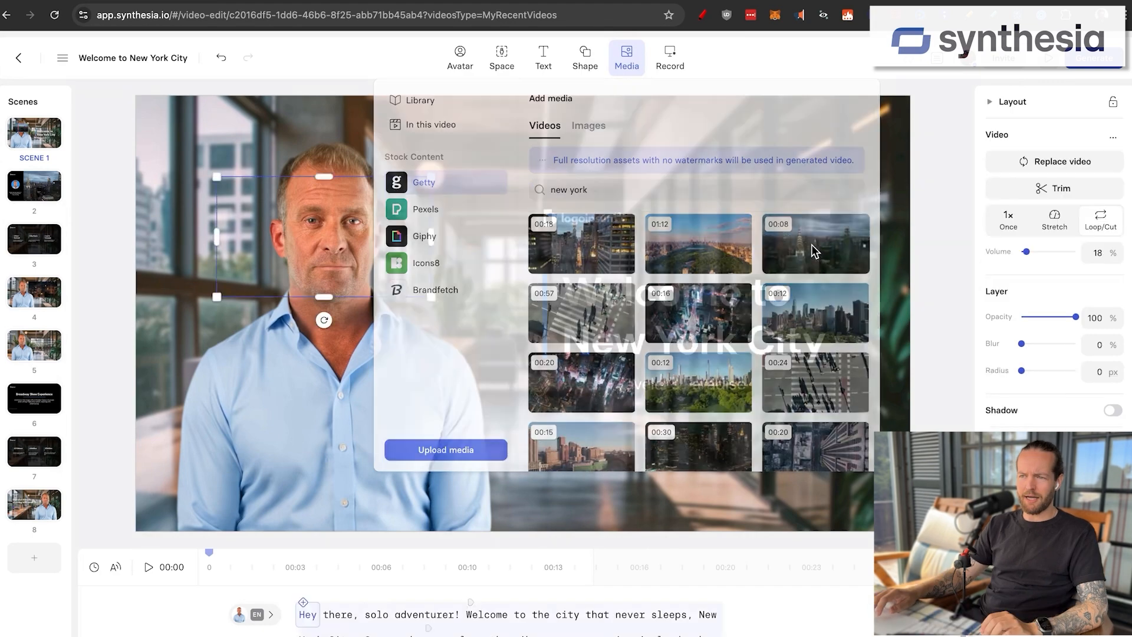
left_click_drag(350, 215, 909, 531)
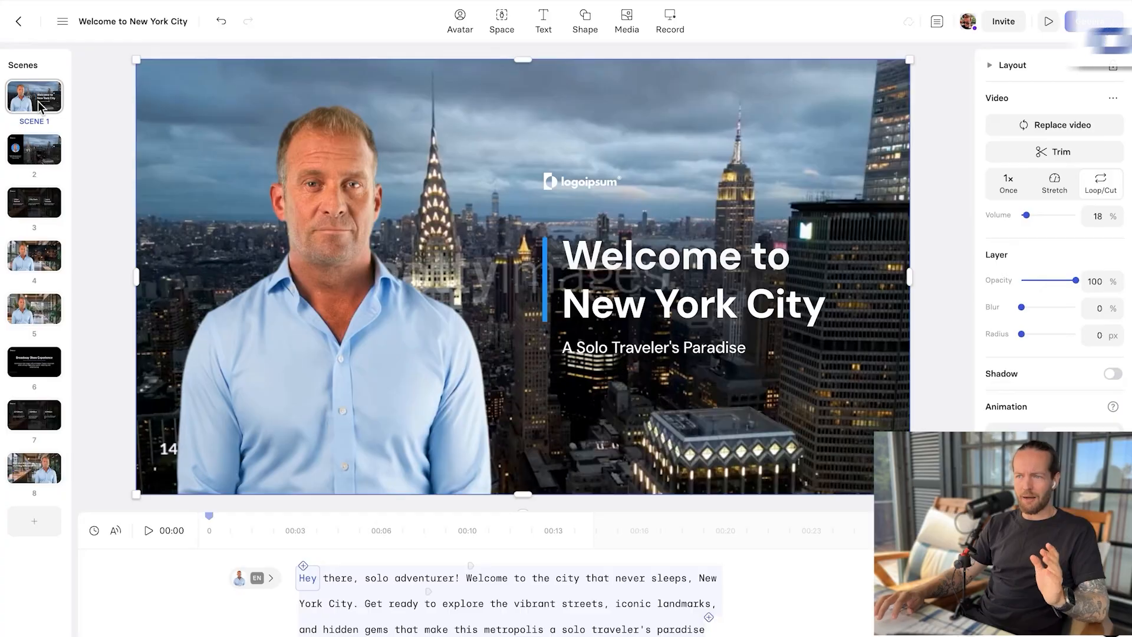
Step: Play the welcome scene in Synthesia, and switch to HeyGen to play its welcome scene from the start
left_click(40, 106)
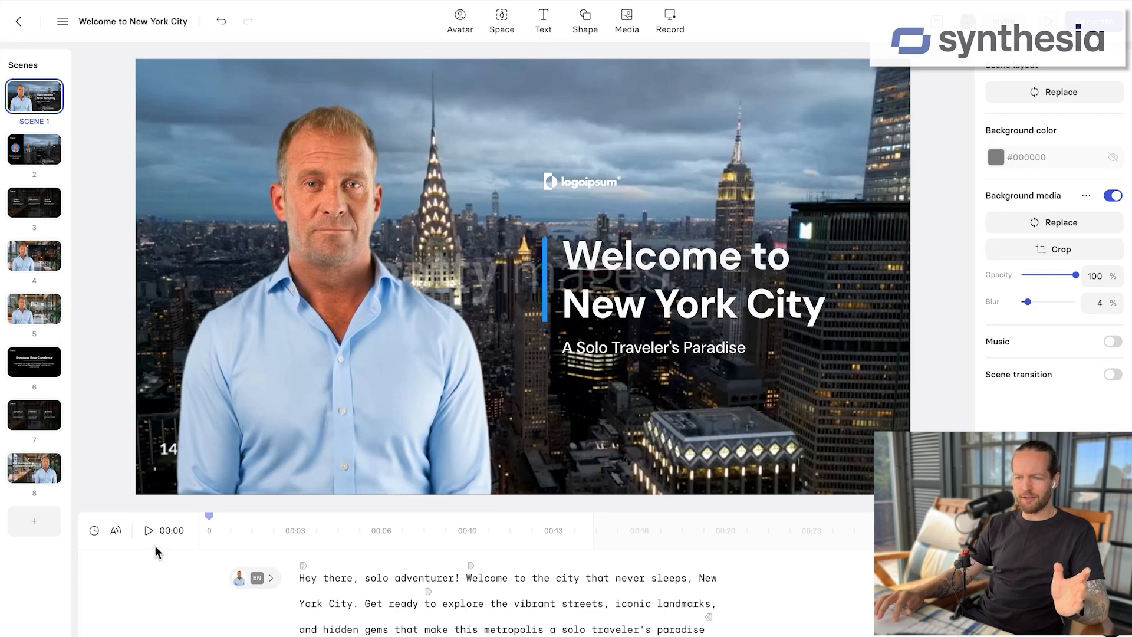
mouse_move(273, 587)
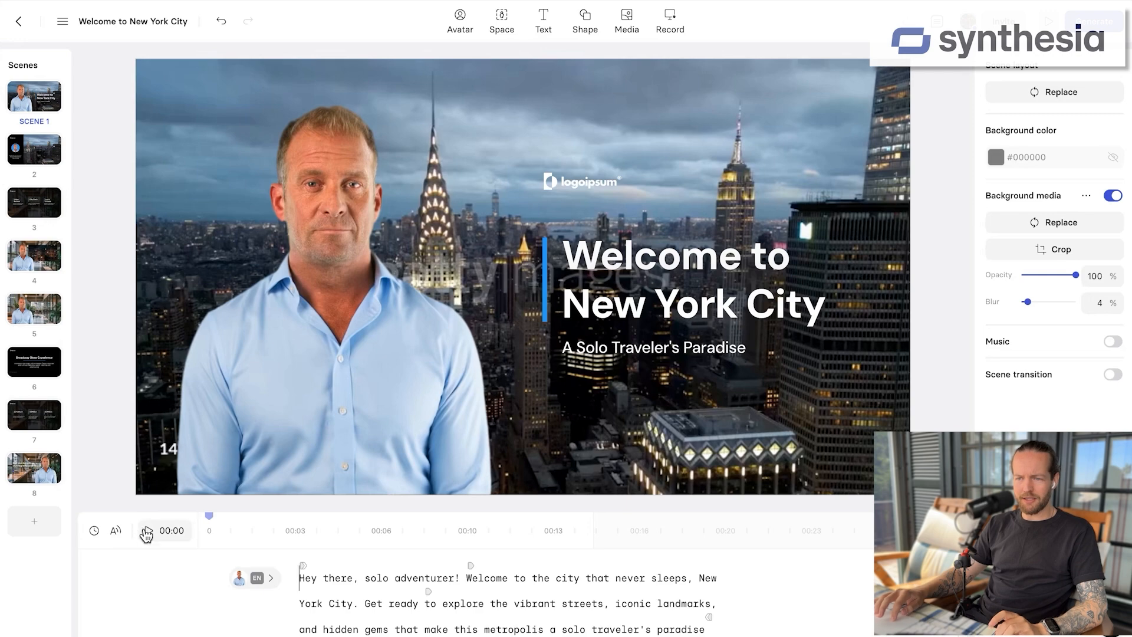
left_click(146, 533)
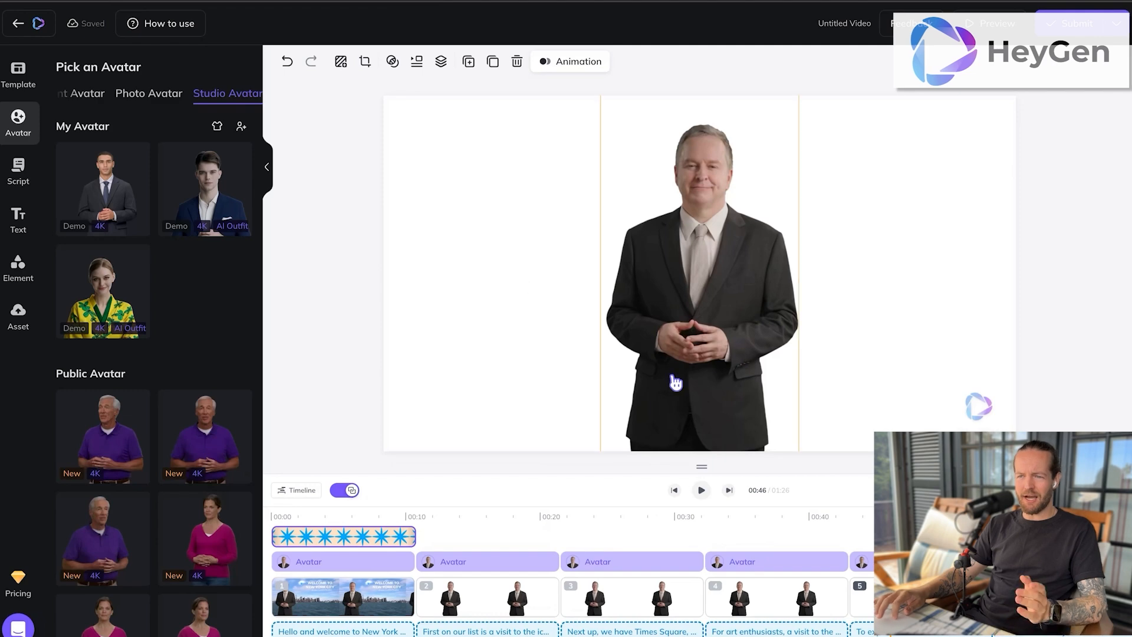
left_click(279, 535)
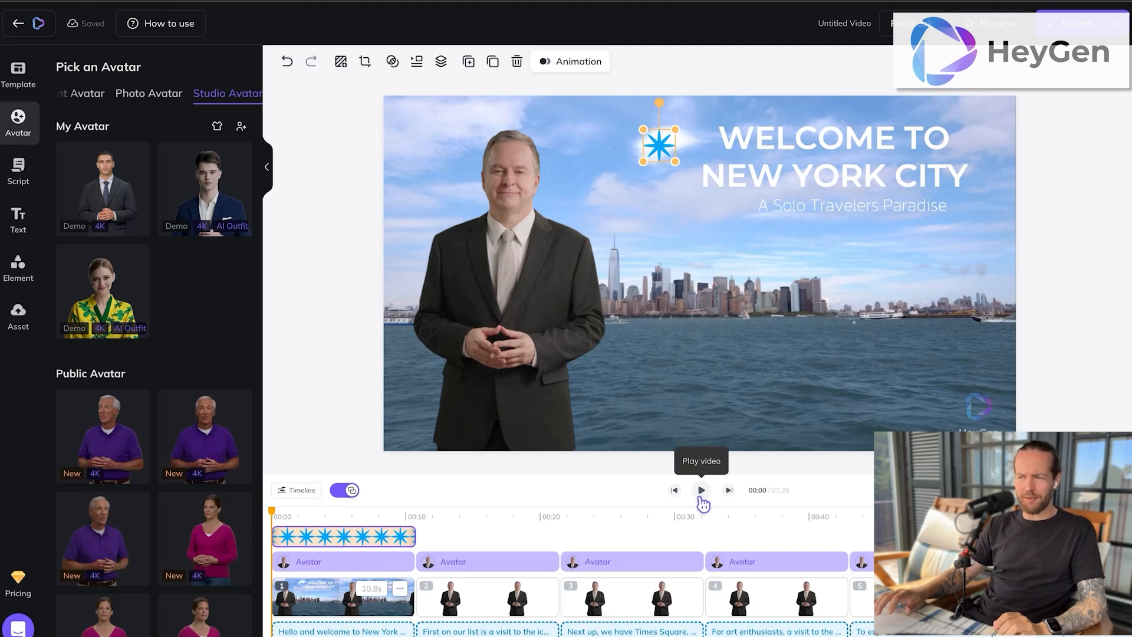
left_click(701, 491)
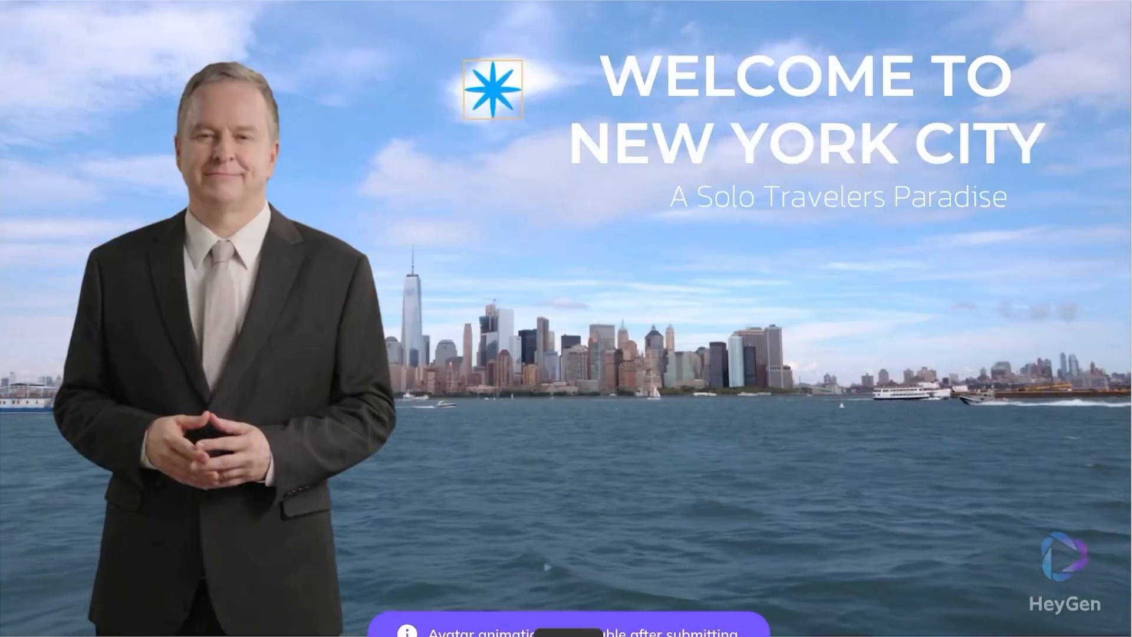